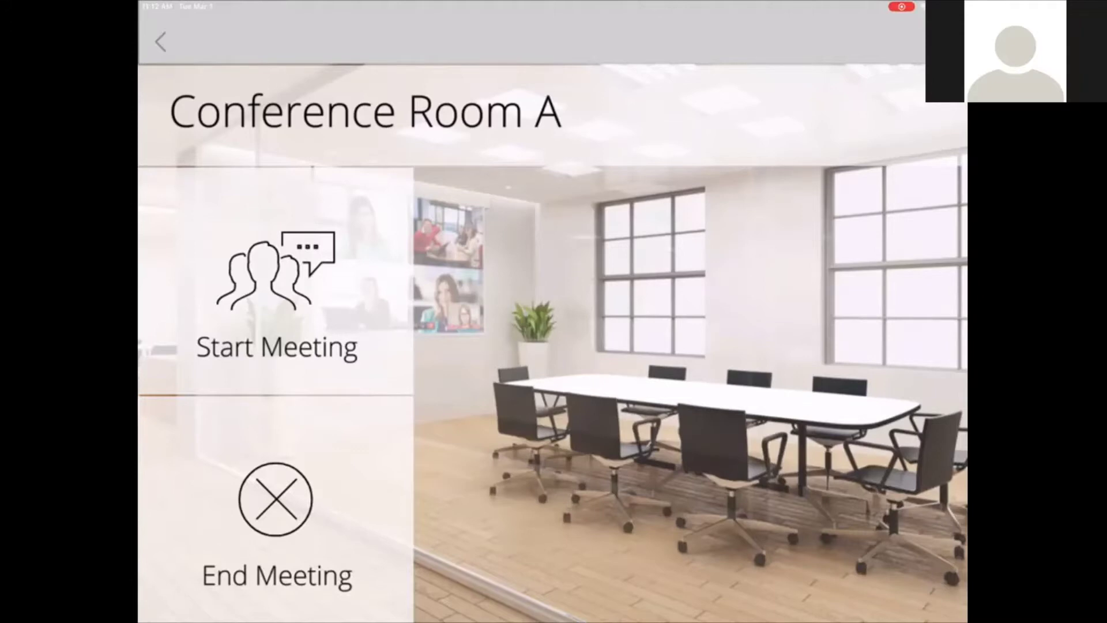
Step: Start the meeting in Conference Room A and open the beam steering controls for the microphone and speaker
{"action": "left_click", "coordinate": [276, 283]}
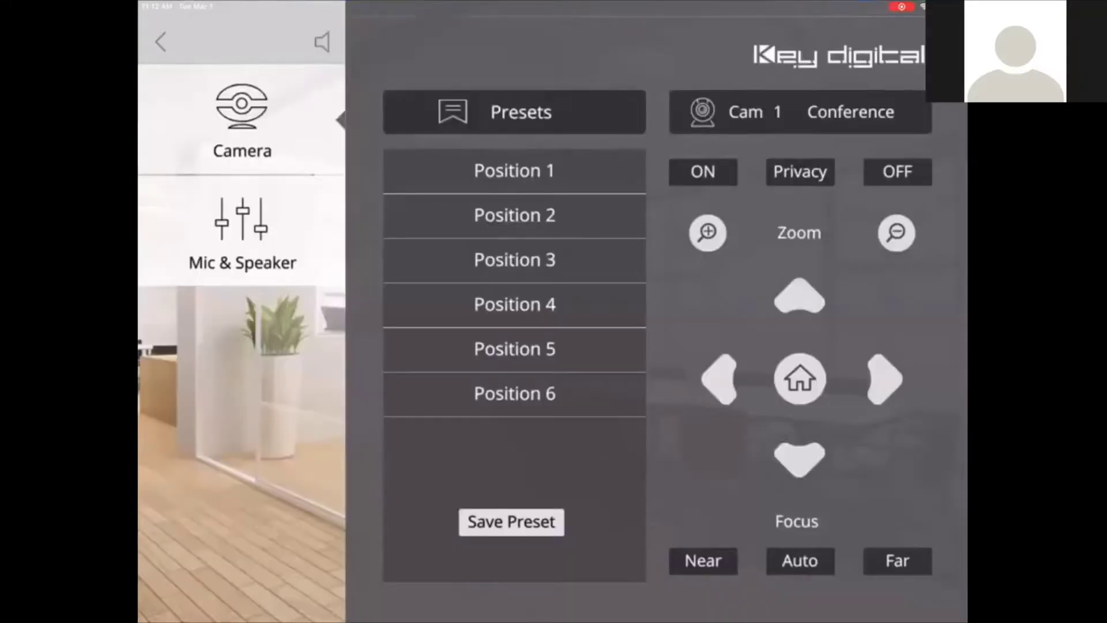
{"action": "left_click", "coordinate": [242, 230]}
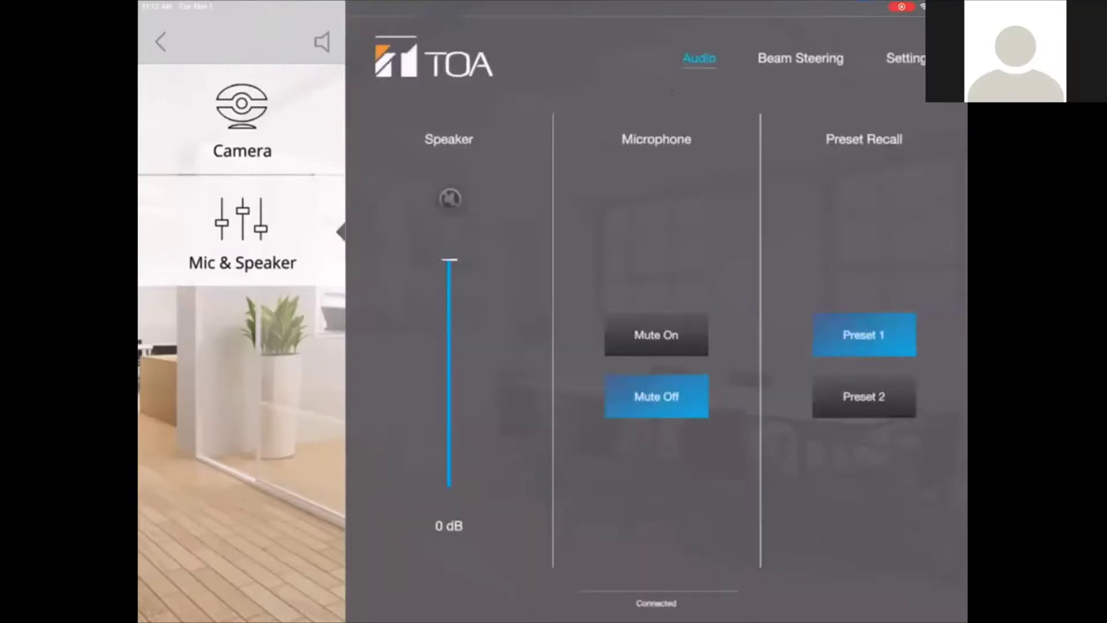
{"action": "left_click", "coordinate": [801, 57]}
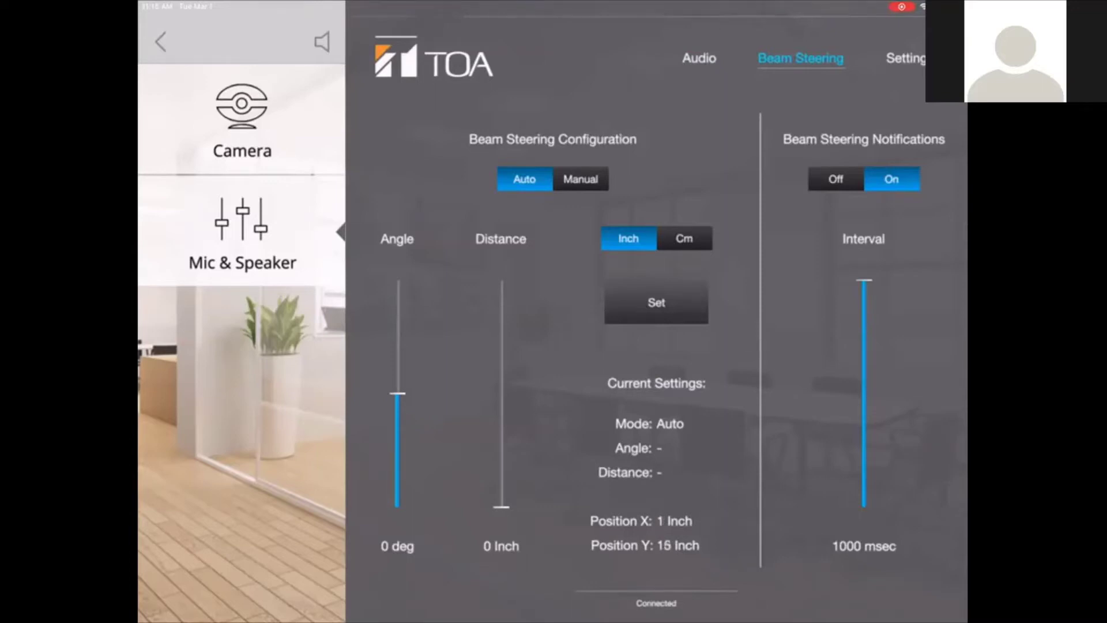
Step: Leave the meeting controls for the setup page and open the device information
{"action": "left_click", "coordinate": [161, 41]}
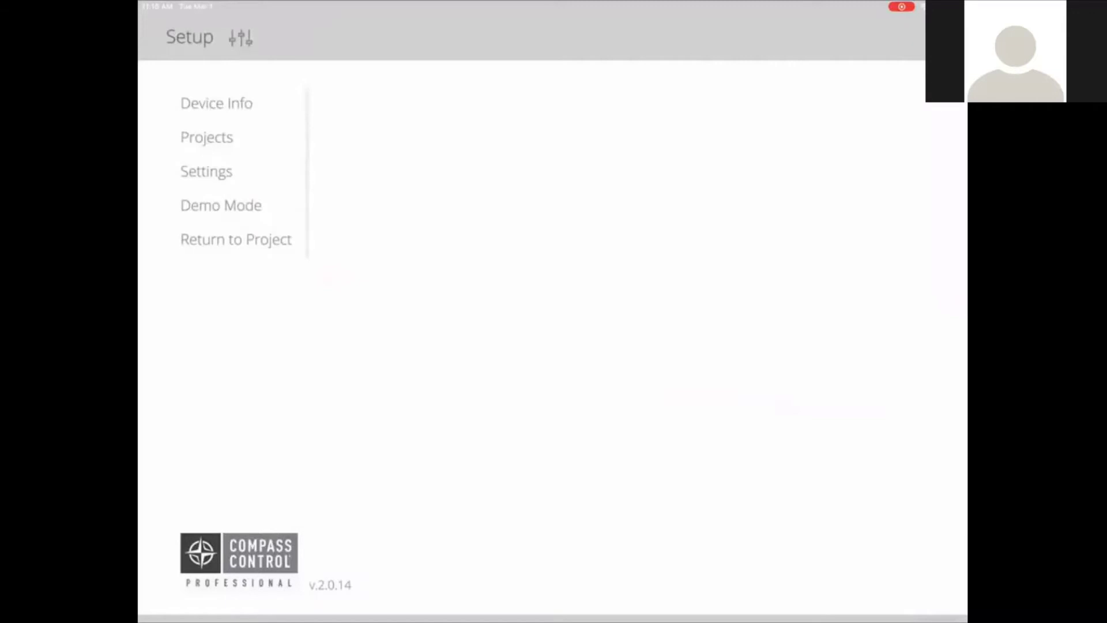
{"action": "left_click", "coordinate": [217, 103]}
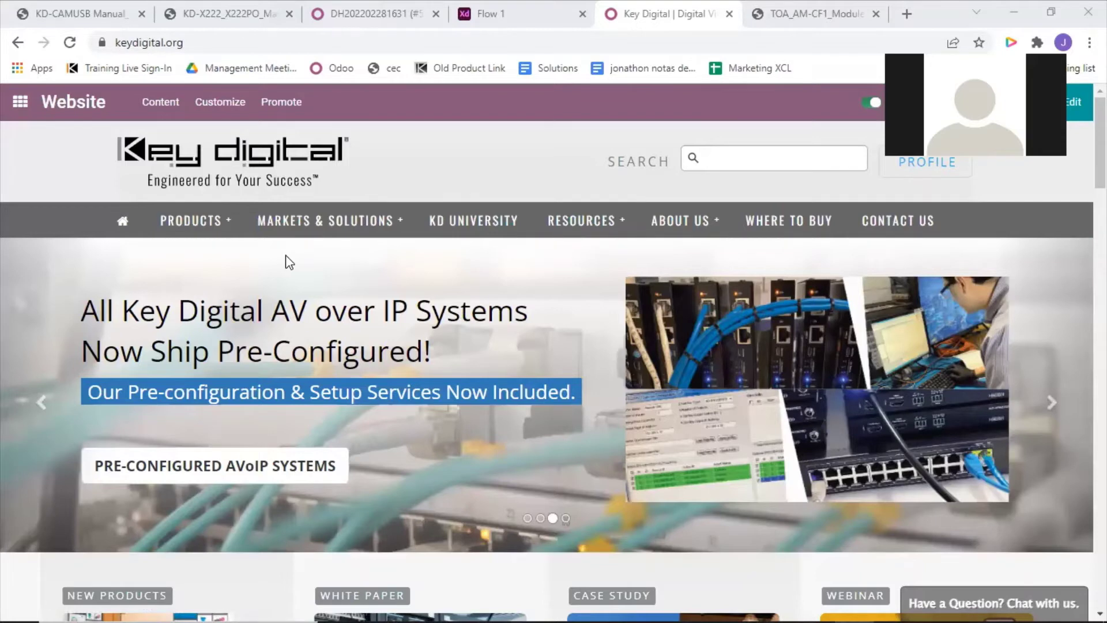
Step: Open the Compass Control Pro bi-directional partner modules page on the Key Digital website
{"action": "left_click", "coordinate": [226, 228]}
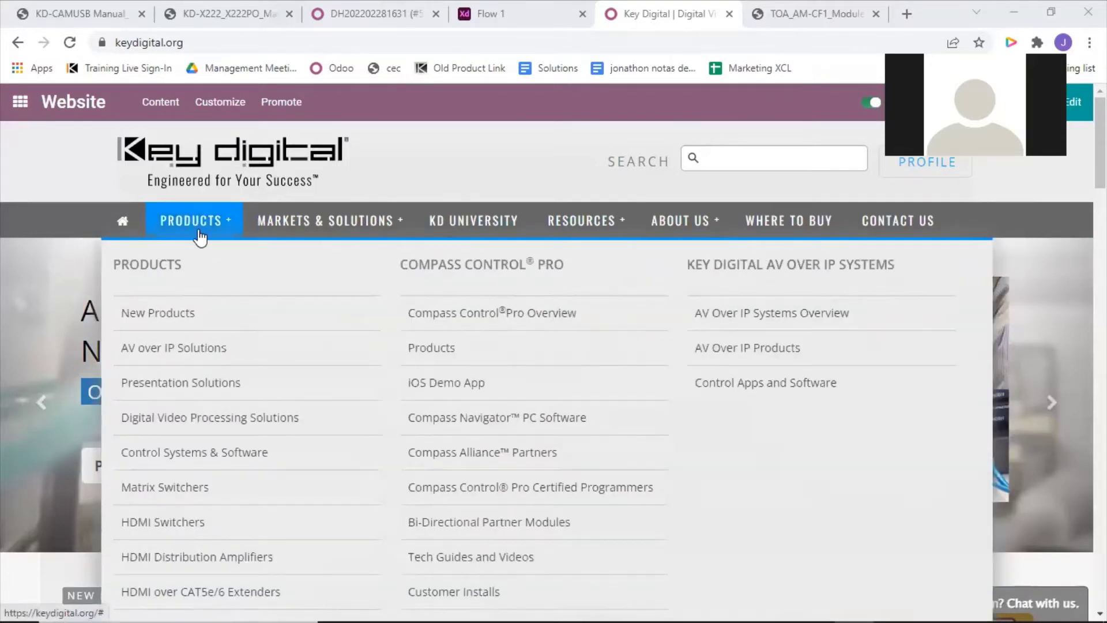
{"action": "left_click", "coordinate": [258, 231]}
{"action": "left_click", "coordinate": [225, 230]}
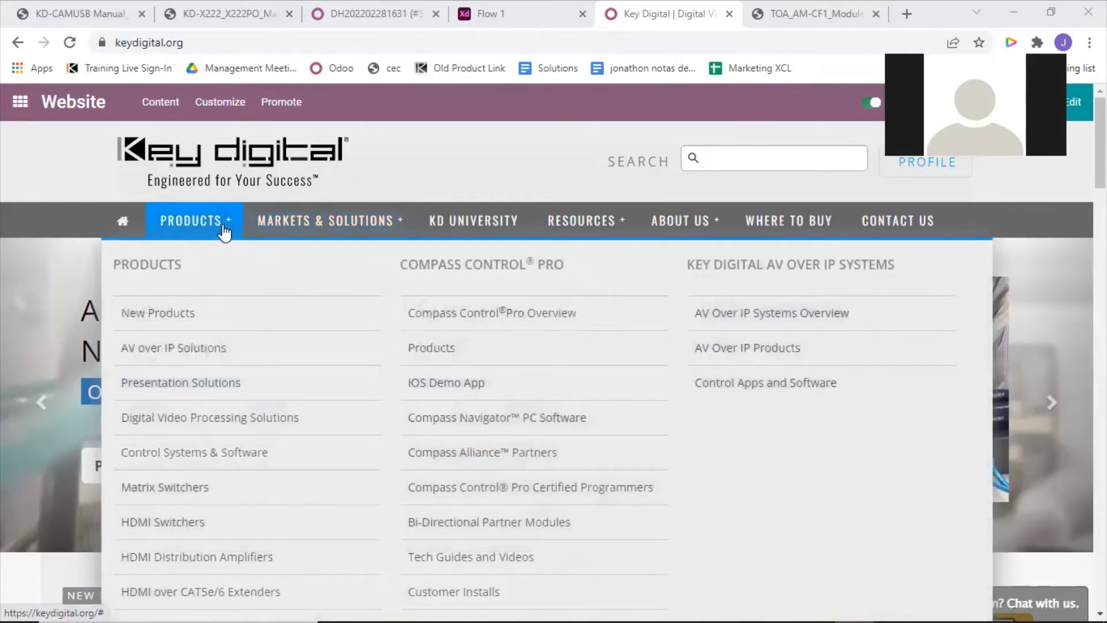
{"action": "left_click", "coordinate": [455, 530]}
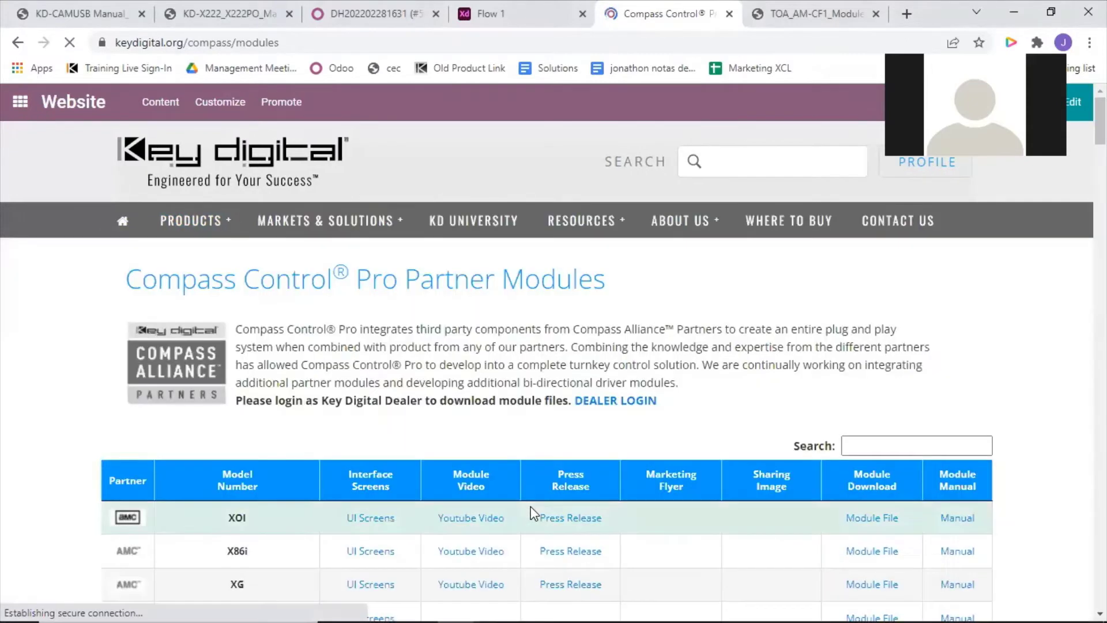
Step: Filter the partner modules list by "toa" and download the module file for the Lenubio AM-CF1
{"action": "scroll", "coordinate": [548, 415], "scroll_direction": "down", "scroll_amount": 1}
{"action": "scroll", "coordinate": [548, 416], "scroll_direction": "down", "scroll_amount": 2}
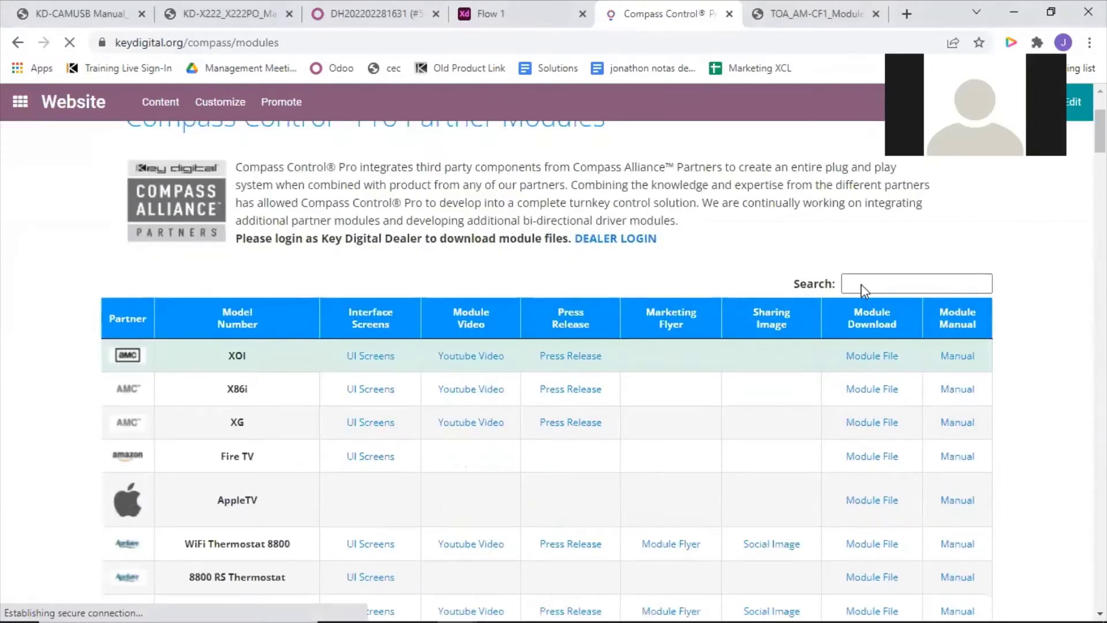
{"action": "left_click", "coordinate": [864, 283]}
{"action": "type", "text": "toa"}
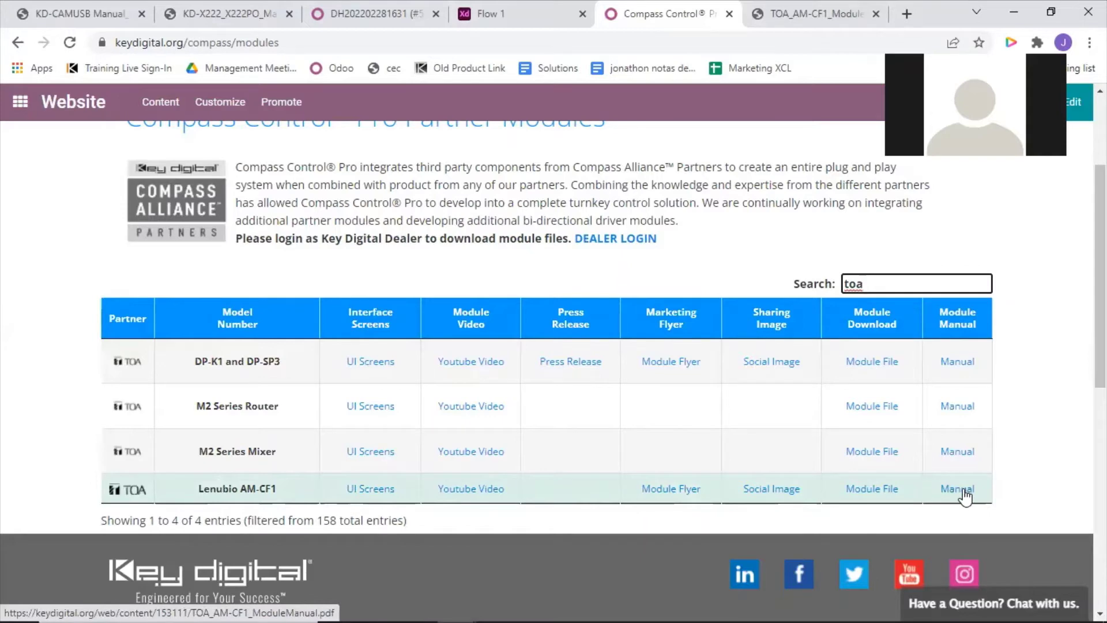
{"action": "left_click", "coordinate": [853, 490]}
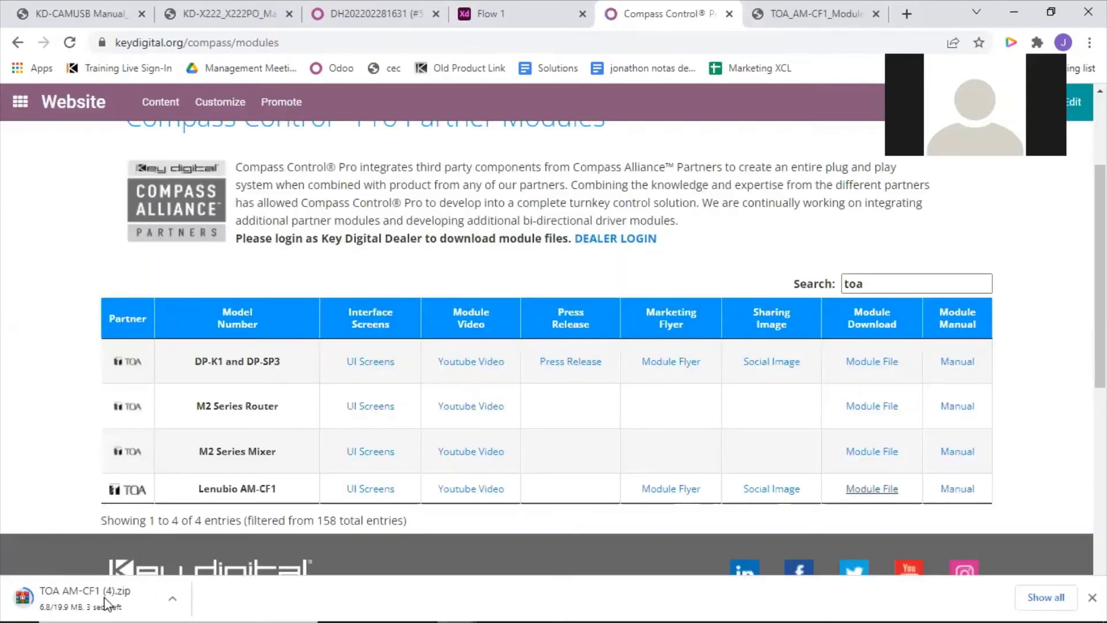
Step: In TOA_AM-CF1_ModuleManual.pdf, highlight the Device Setup instruction on browser access and the port number under Setup Communication on page 2
{"action": "left_click", "coordinate": [787, 15]}
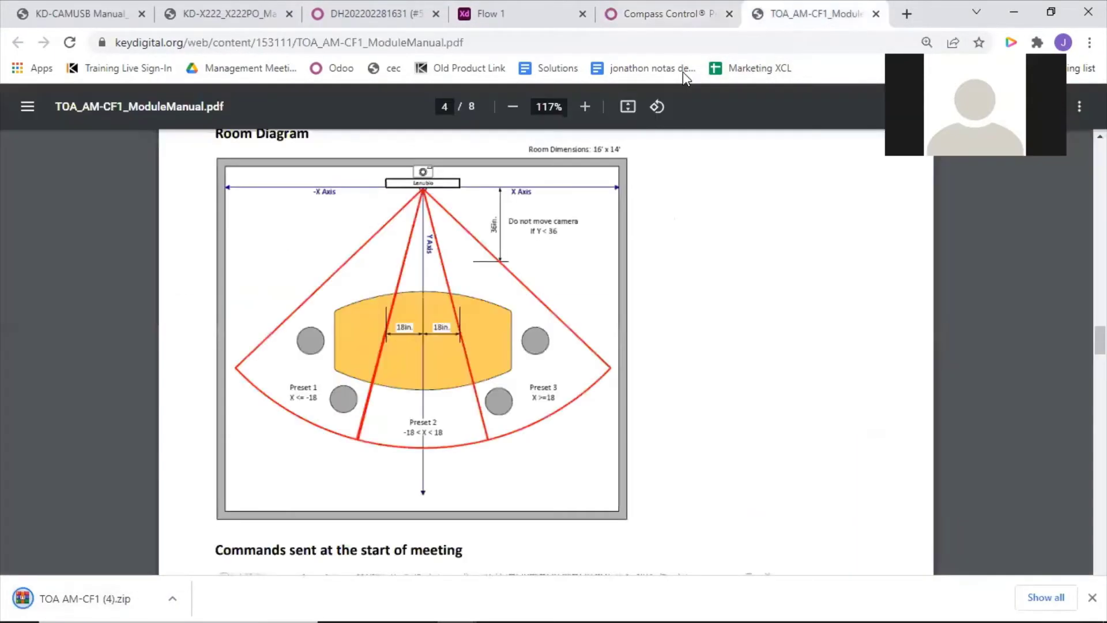
{"action": "scroll", "coordinate": [201, 342], "scroll_direction": "up", "scroll_amount": 10}
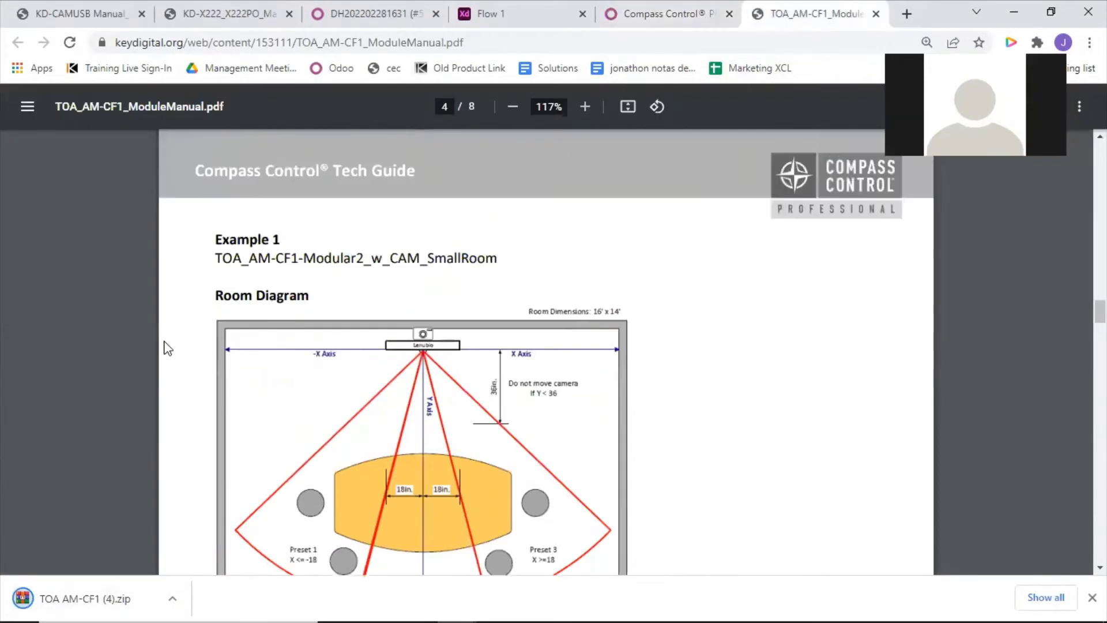
{"action": "scroll", "coordinate": [167, 348], "scroll_direction": "up", "scroll_amount": 10}
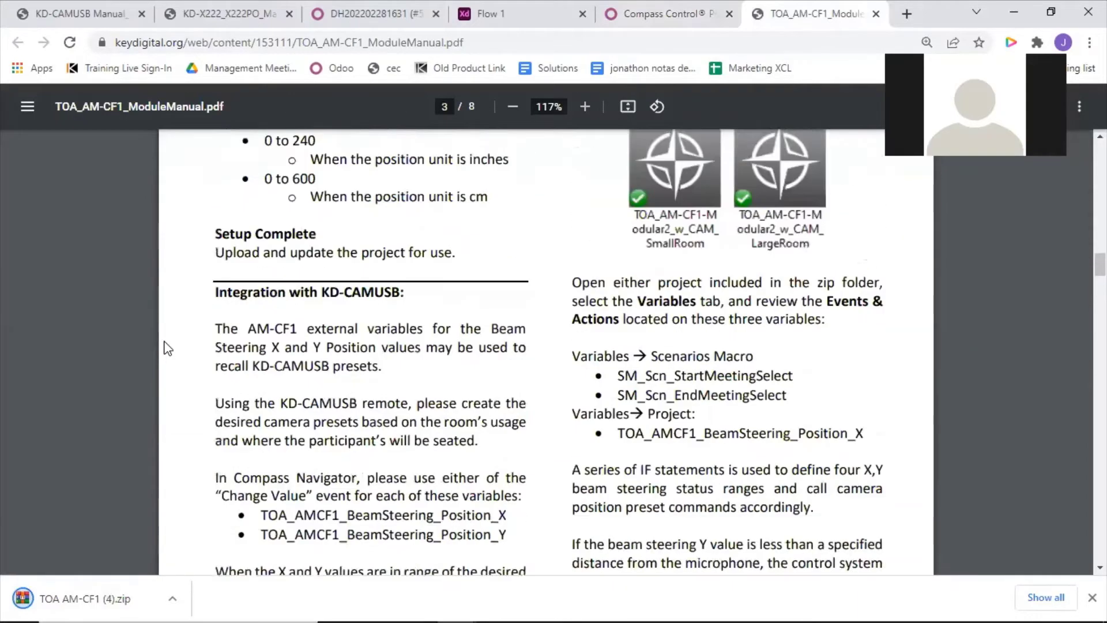
{"action": "scroll", "coordinate": [164, 348], "scroll_direction": "up", "scroll_amount": 10}
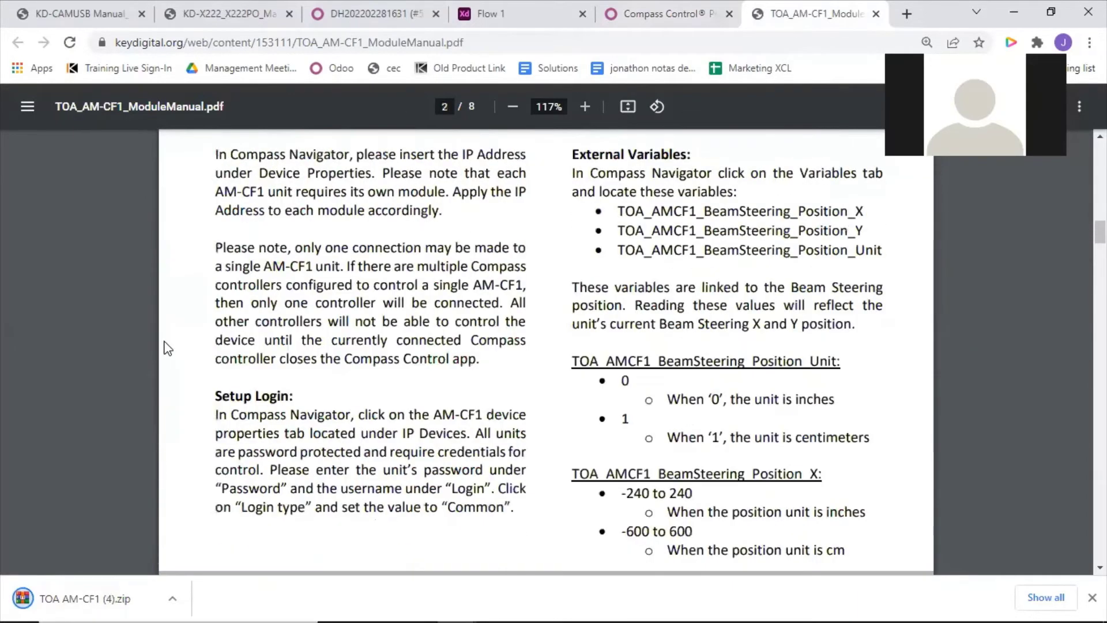
{"action": "scroll", "coordinate": [167, 347], "scroll_direction": "down", "scroll_amount": 3, "text": "ctrl"}
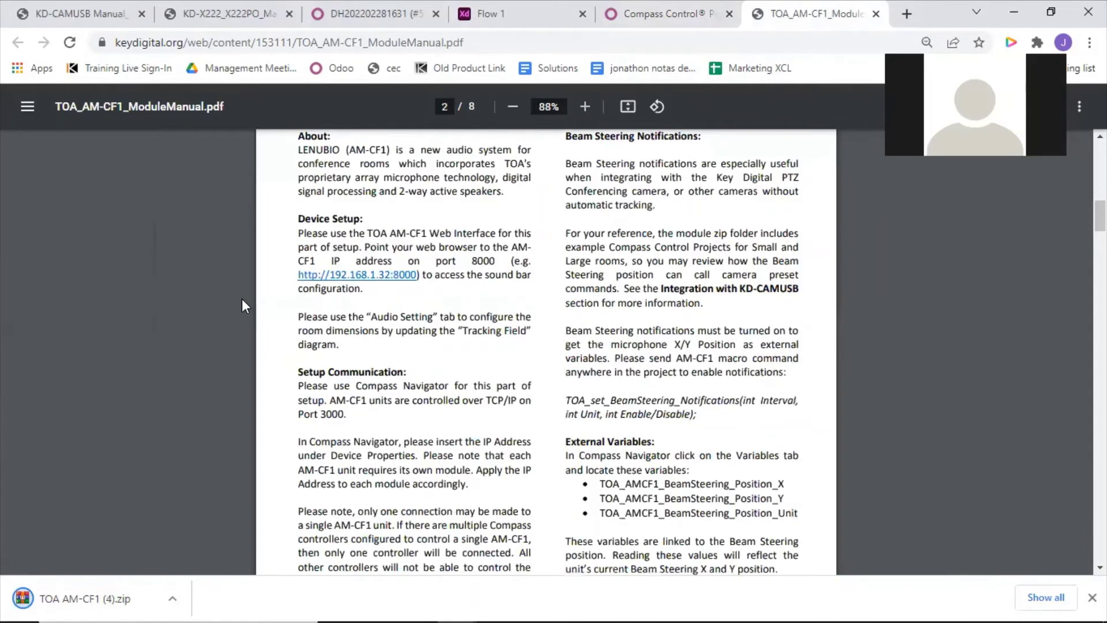
{"action": "scroll", "coordinate": [241, 299], "scroll_direction": "up", "scroll_amount": 3}
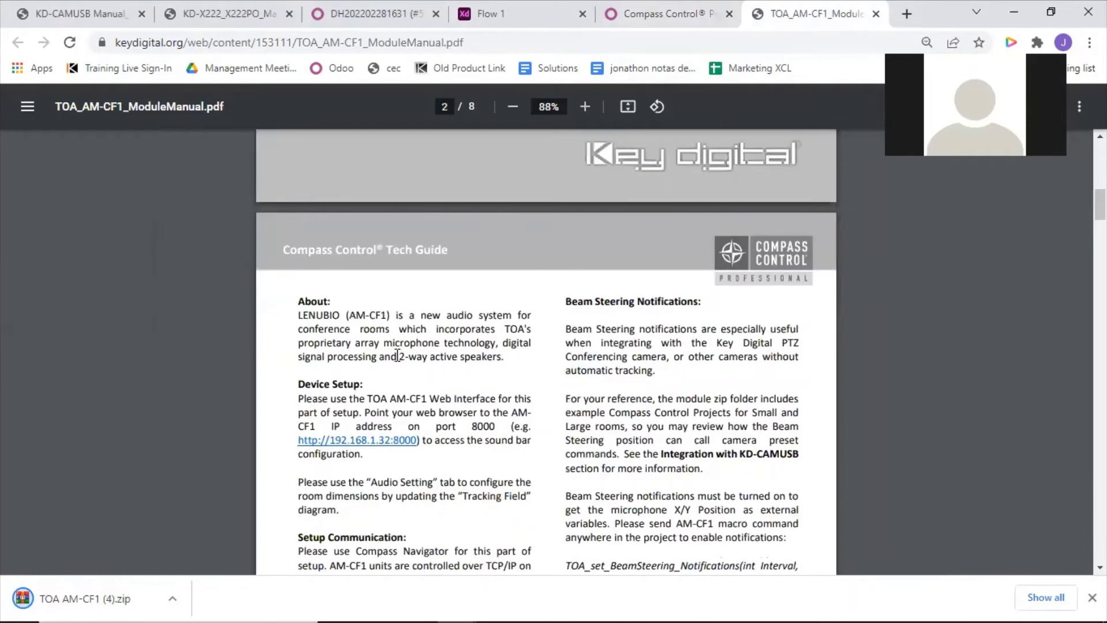
{"action": "scroll", "coordinate": [400, 355], "scroll_direction": "down", "scroll_amount": 3}
{"action": "left_click_drag", "start_coordinate": [373, 331], "coordinate": [518, 359]}
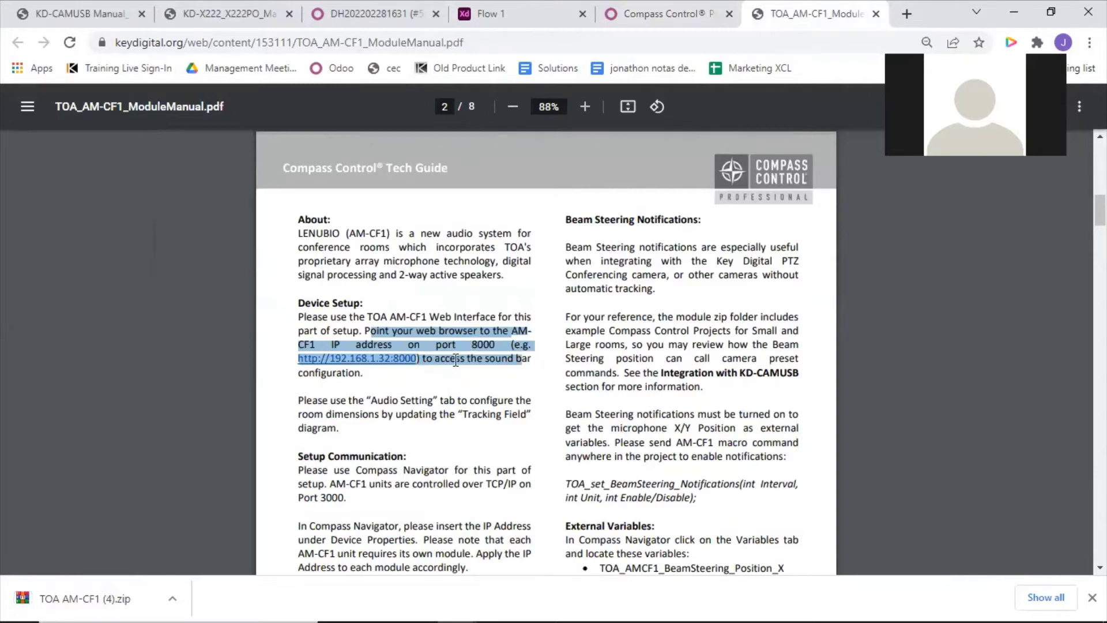
{"action": "scroll", "coordinate": [354, 414], "scroll_direction": "down", "scroll_amount": 1}
{"action": "double_click", "coordinate": [330, 416]}
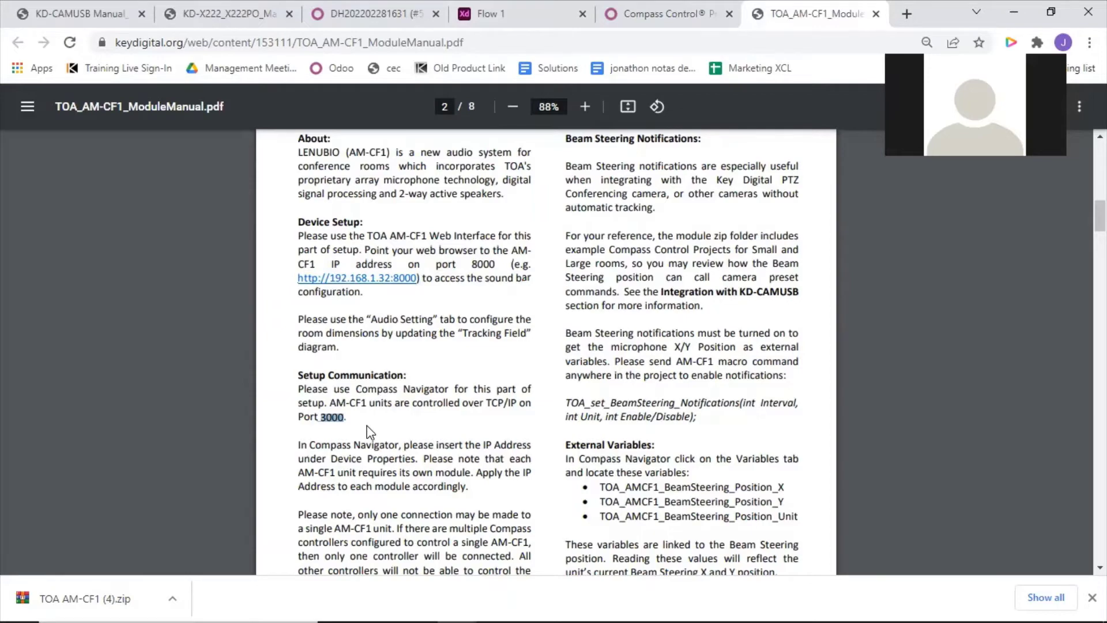
Step: On page 3 of the manual, highlight the BeamSteering_Position_X variable and the preset recall instruction under Integration with KD-CAMUSB
{"action": "scroll", "coordinate": [370, 433], "scroll_direction": "down", "scroll_amount": 3}
{"action": "scroll", "coordinate": [392, 429], "scroll_direction": "down", "scroll_amount": 3}
{"action": "scroll", "coordinate": [392, 428], "scroll_direction": "down", "scroll_amount": 20}
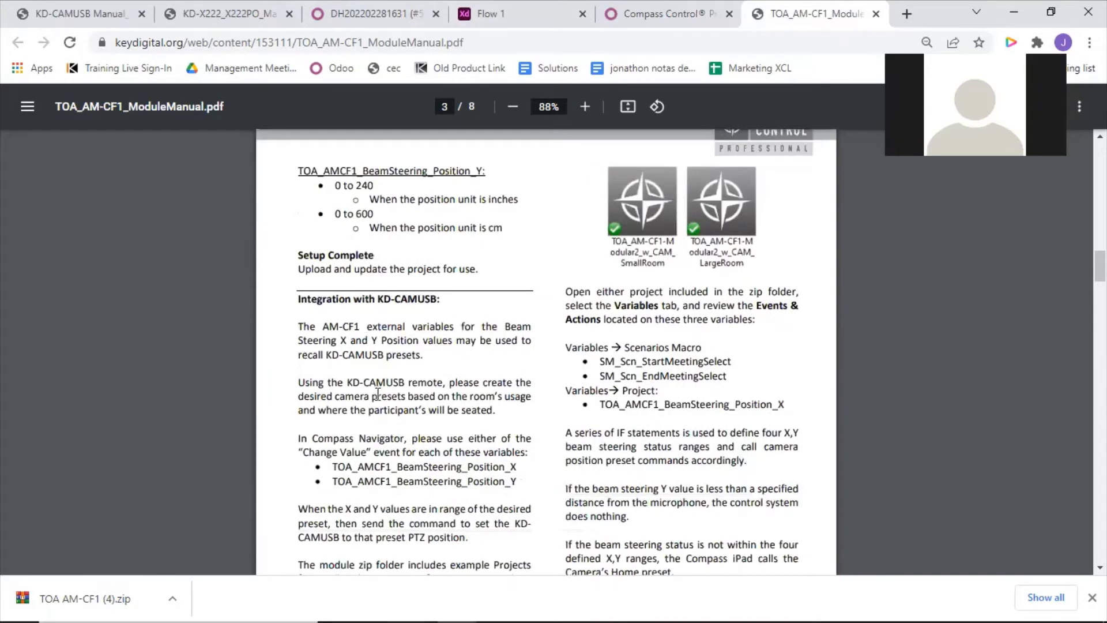
{"action": "scroll", "coordinate": [377, 396], "scroll_direction": "down", "scroll_amount": 3}
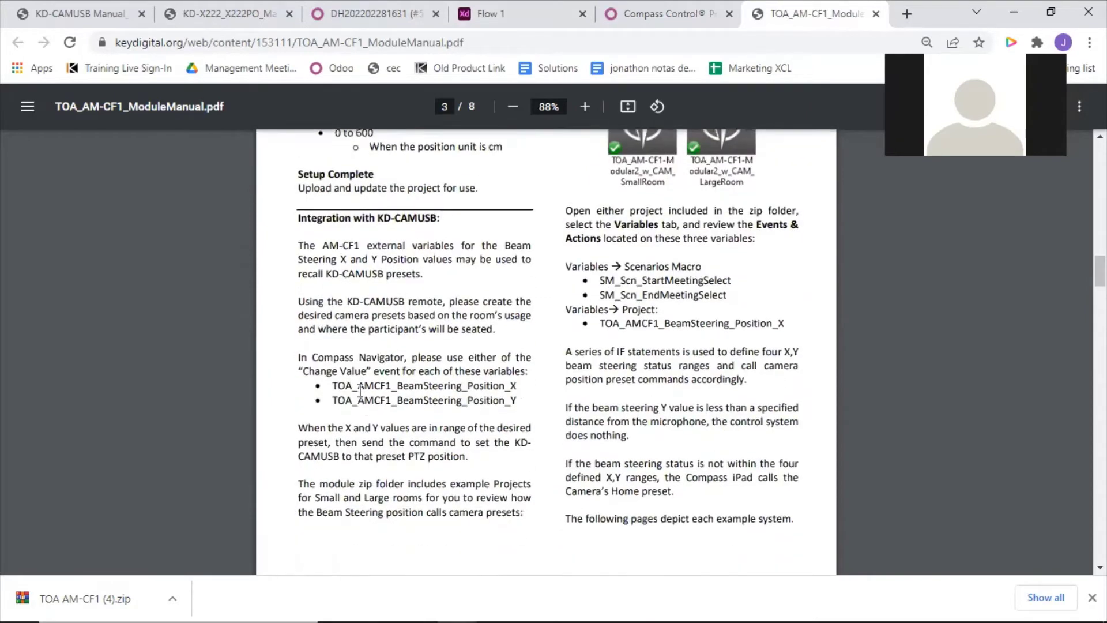
{"action": "left_click_drag", "start_coordinate": [348, 386], "coordinate": [520, 386]}
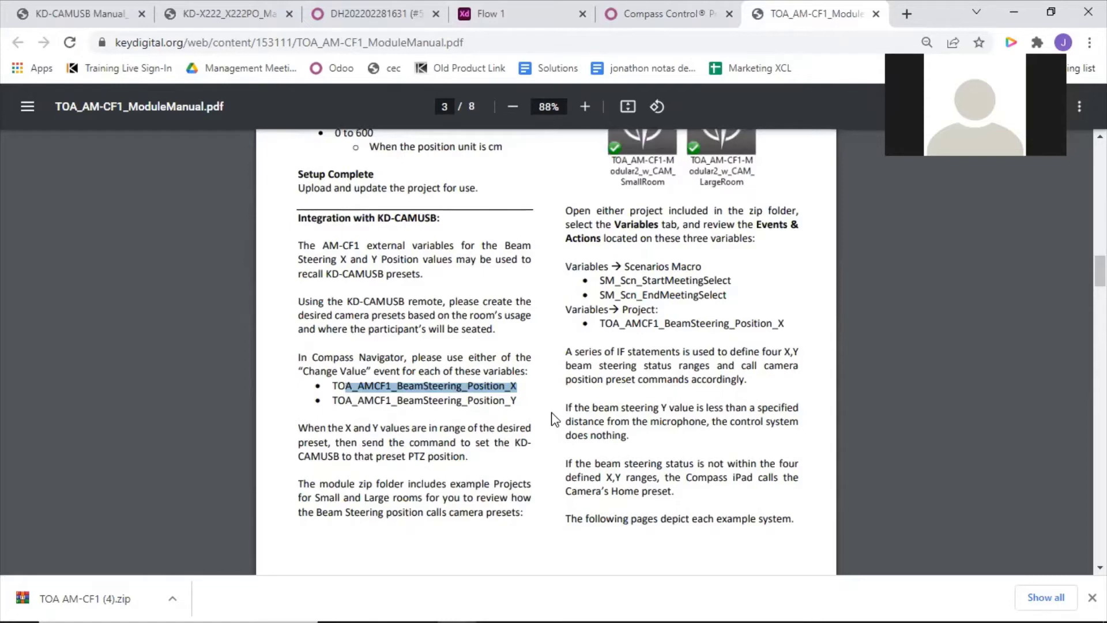
{"action": "left_click_drag", "start_coordinate": [314, 428], "coordinate": [534, 441]}
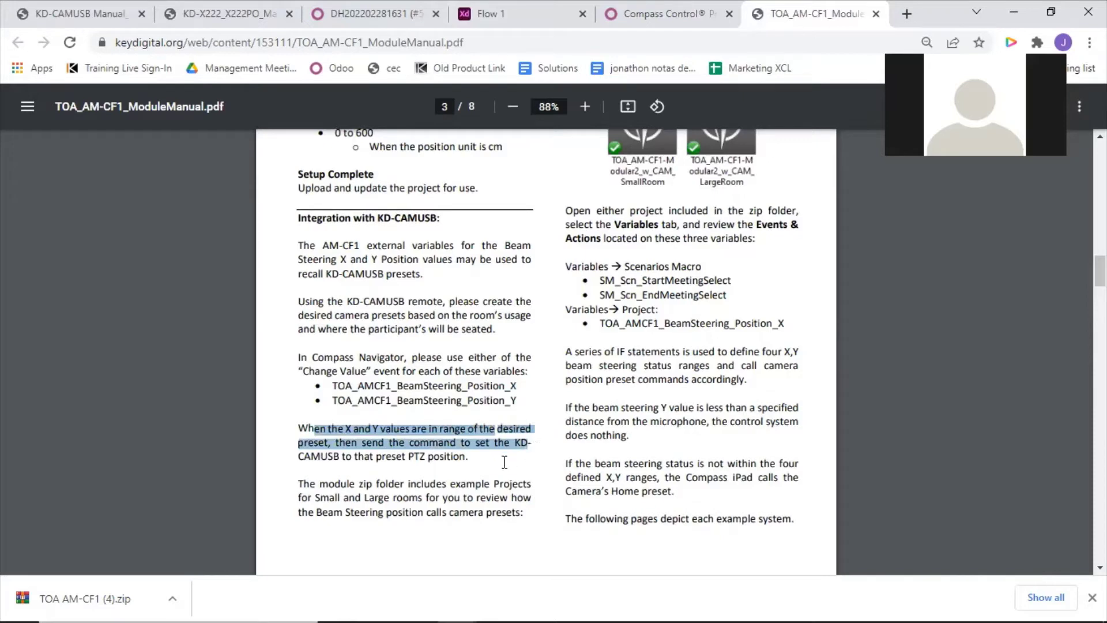
{"action": "left_click_drag", "start_coordinate": [471, 458], "coordinate": [468, 457]}
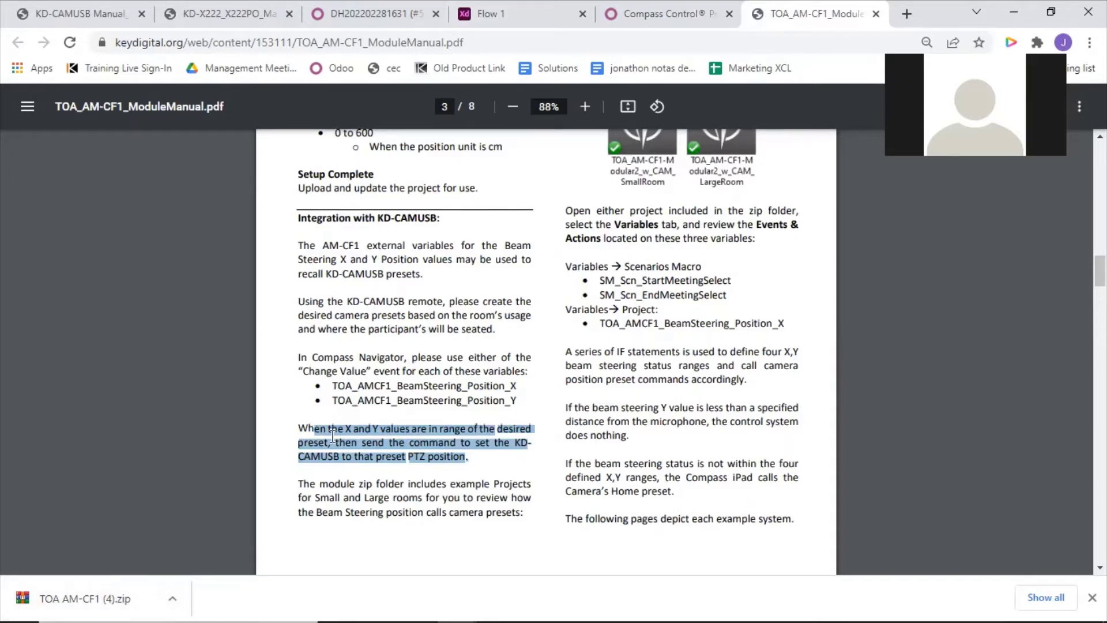
Step: Highlight the Example 1 project name TOA_AM-CF1-Modular2_w_CAM_SmallRoom on page 4 and examine its room diagram at 110% zoom
{"action": "scroll", "coordinate": [323, 438], "scroll_direction": "down", "scroll_amount": 2}
{"action": "scroll", "coordinate": [340, 441], "scroll_direction": "down", "scroll_amount": 10}
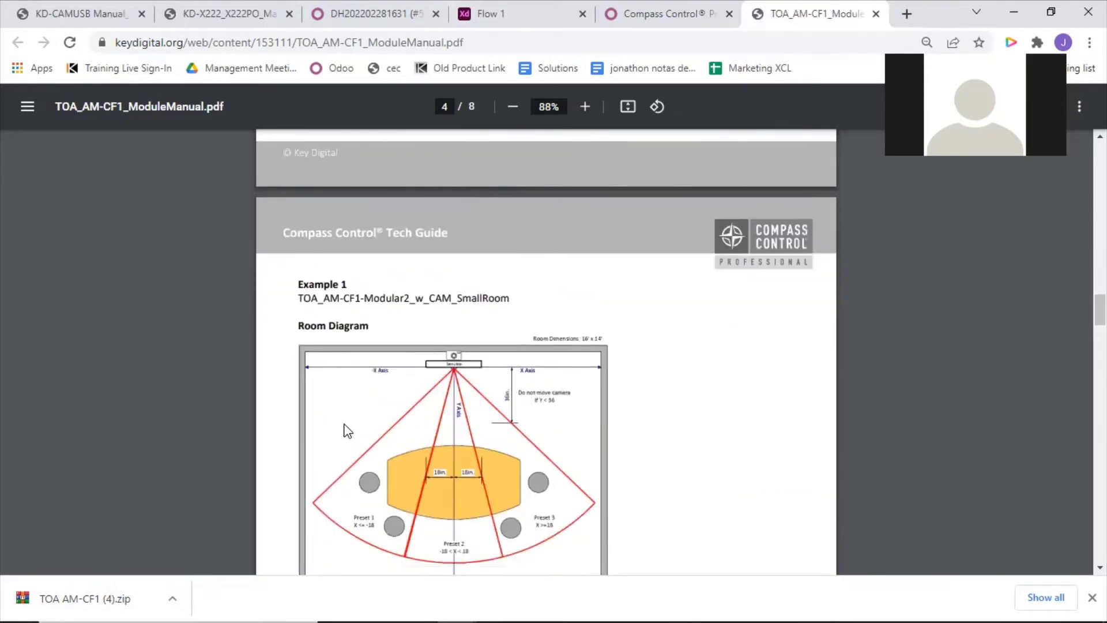
{"action": "left_click_drag", "start_coordinate": [298, 212], "coordinate": [524, 237]}
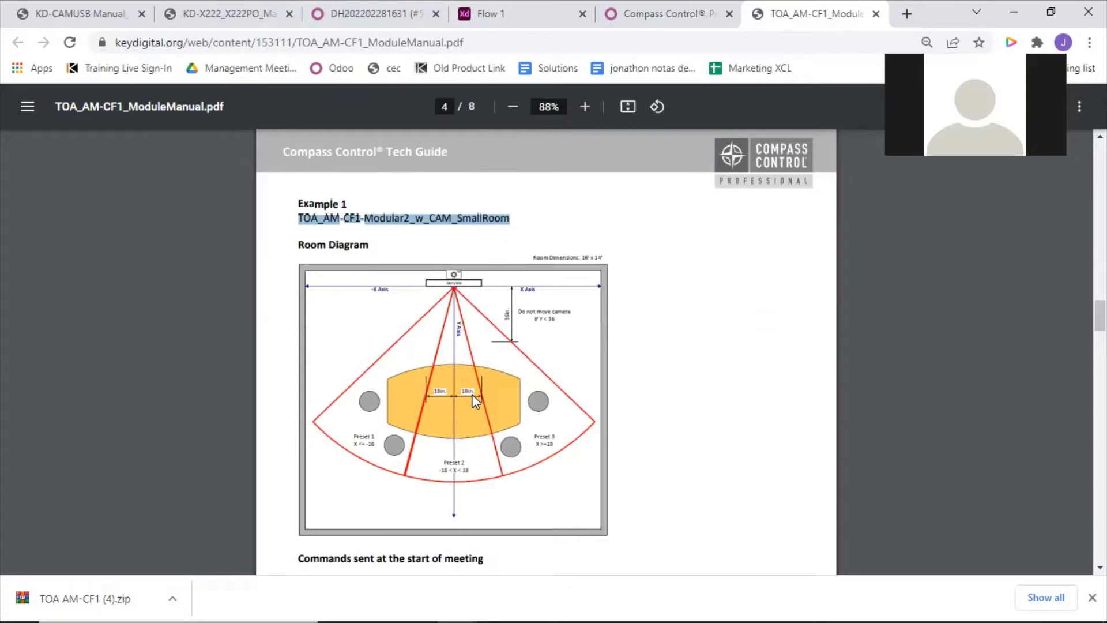
{"action": "scroll", "coordinate": [473, 394], "scroll_direction": "up", "scroll_amount": 2, "text": "ctrl"}
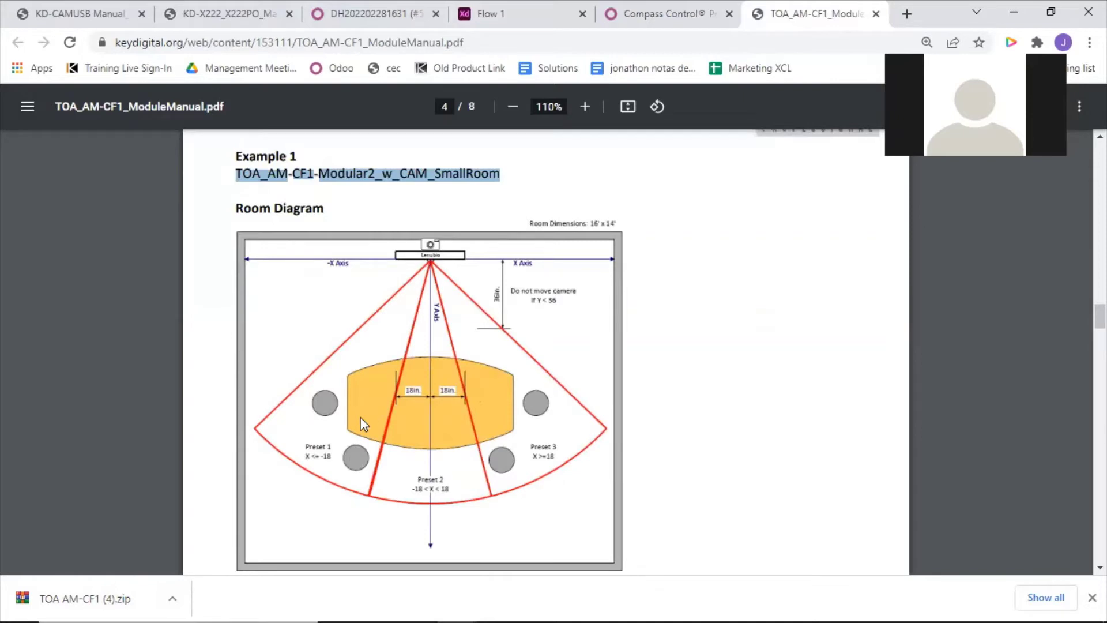
Step: Look past the Example 1 meeting commands and examine the Example 2 large-room diagram with its camera preset zones on page 6
{"action": "scroll", "coordinate": [363, 424], "scroll_direction": "down", "scroll_amount": 8}
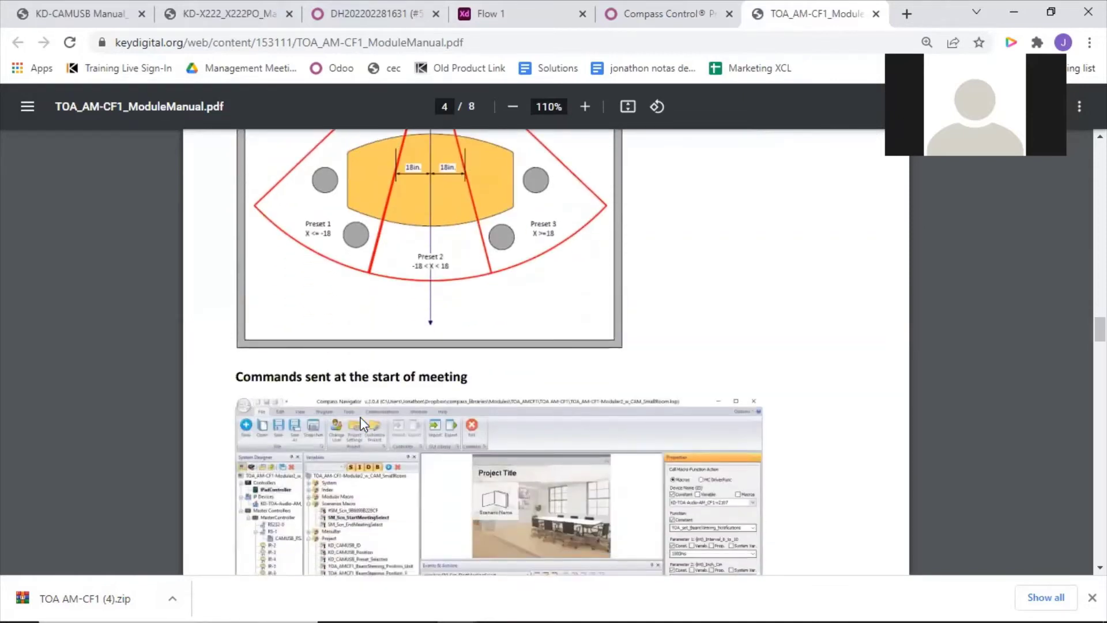
{"action": "scroll", "coordinate": [363, 424], "scroll_direction": "down", "scroll_amount": 10}
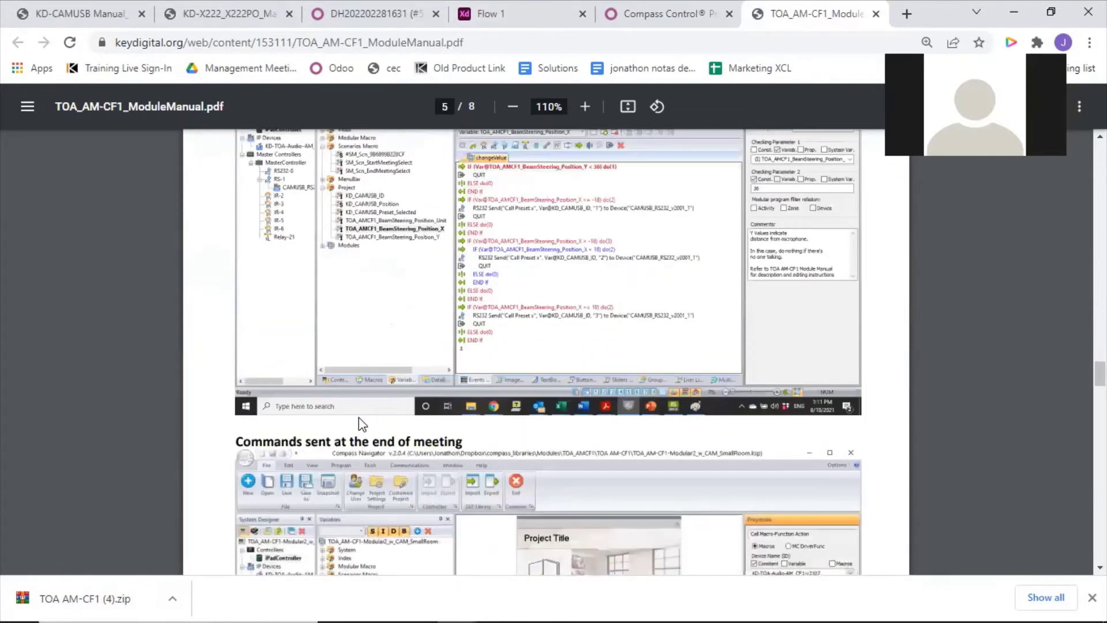
{"action": "scroll", "coordinate": [359, 418], "scroll_direction": "down", "scroll_amount": 10}
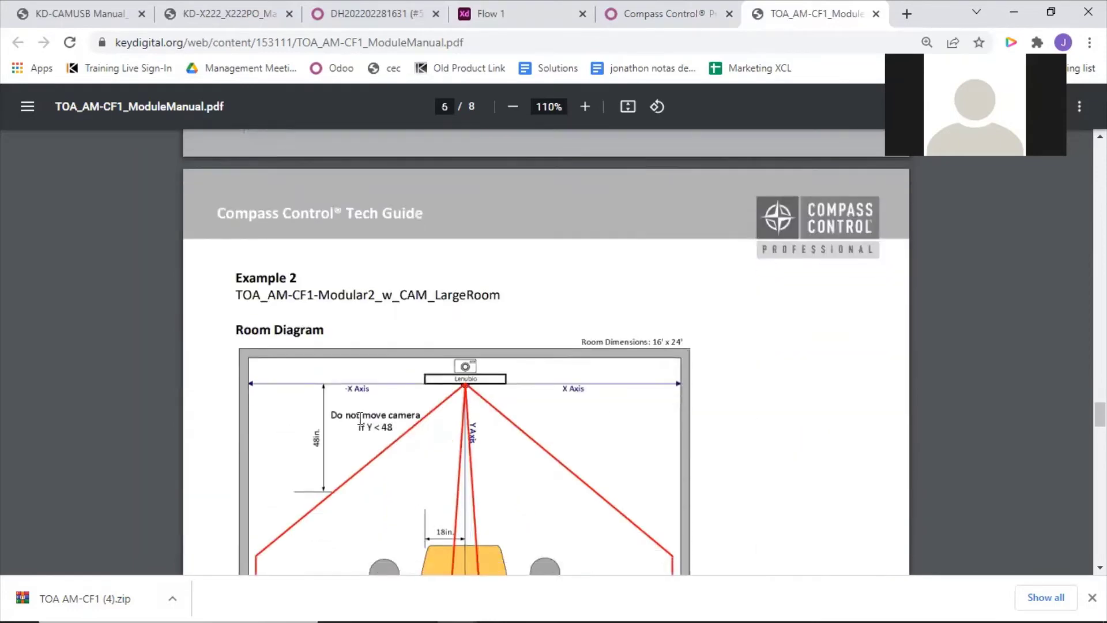
{"action": "scroll", "coordinate": [355, 196], "scroll_direction": "down", "scroll_amount": 4}
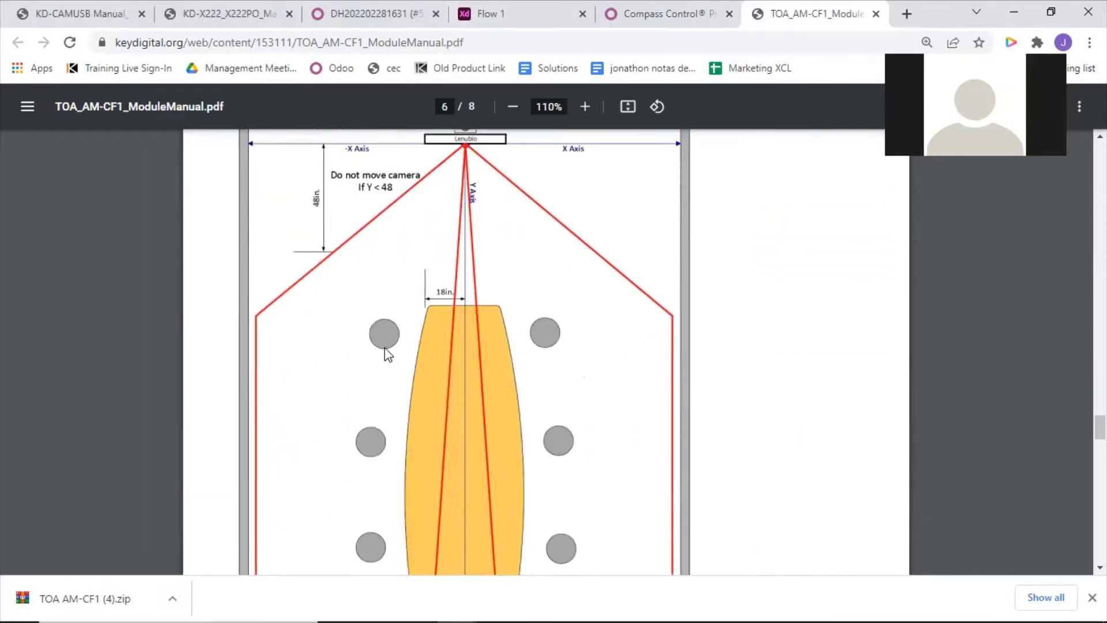
{"action": "scroll", "coordinate": [386, 353], "scroll_direction": "down", "scroll_amount": 2}
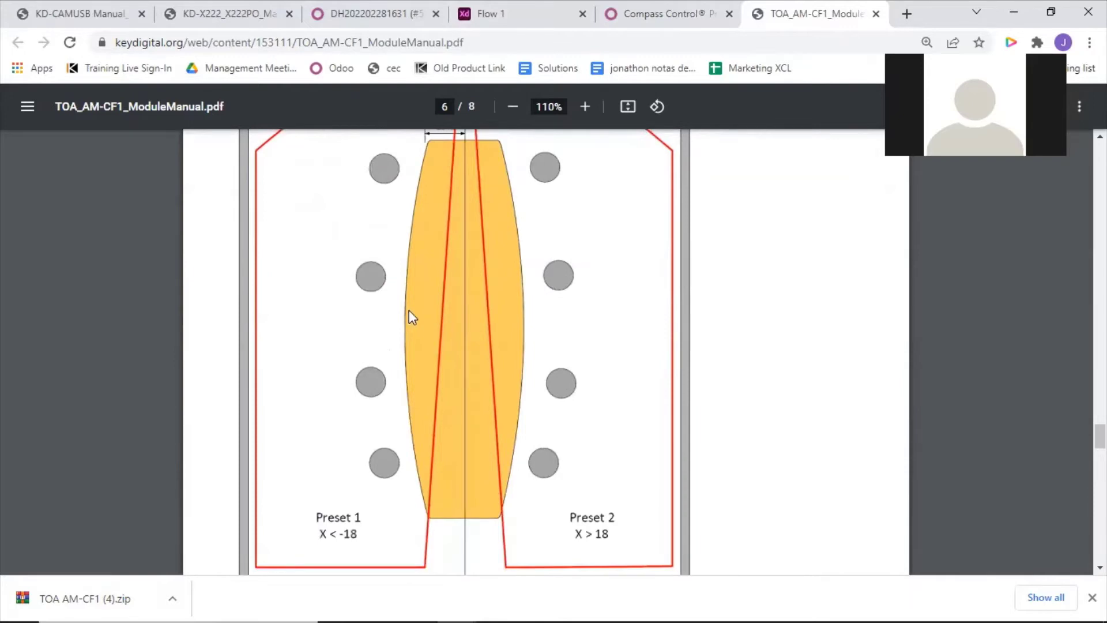
{"action": "scroll", "coordinate": [378, 297], "scroll_direction": "up", "scroll_amount": 4}
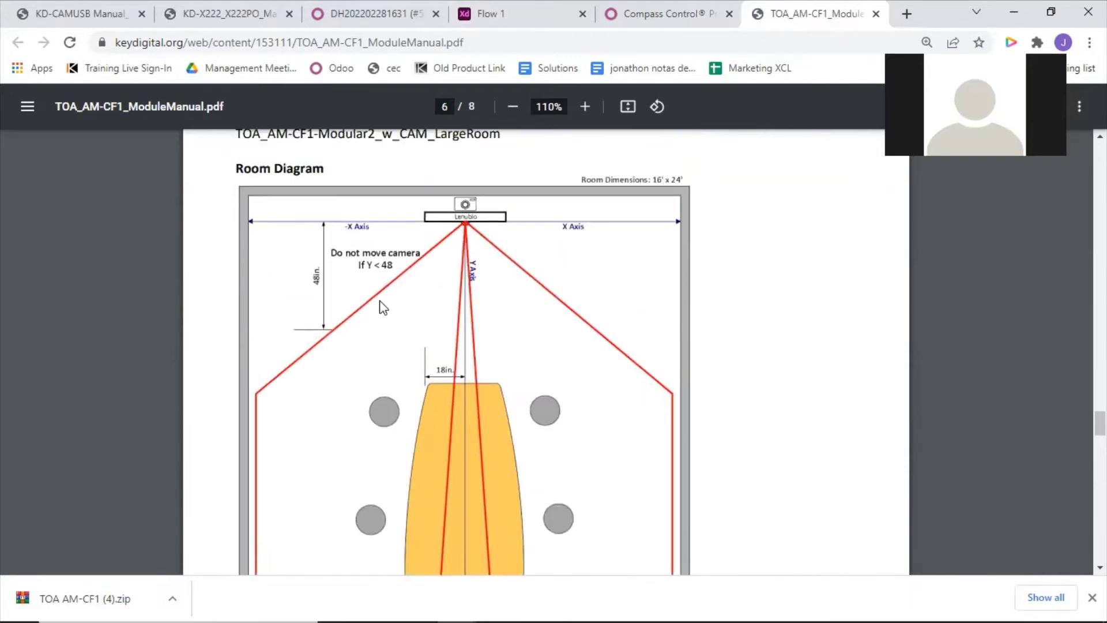
Step: On page 5 of the manual, highlight the heading about commands sent depending on X,Y beam steering status and examine its program logic up close
{"action": "scroll", "coordinate": [426, 255], "scroll_direction": "up", "scroll_amount": 10}
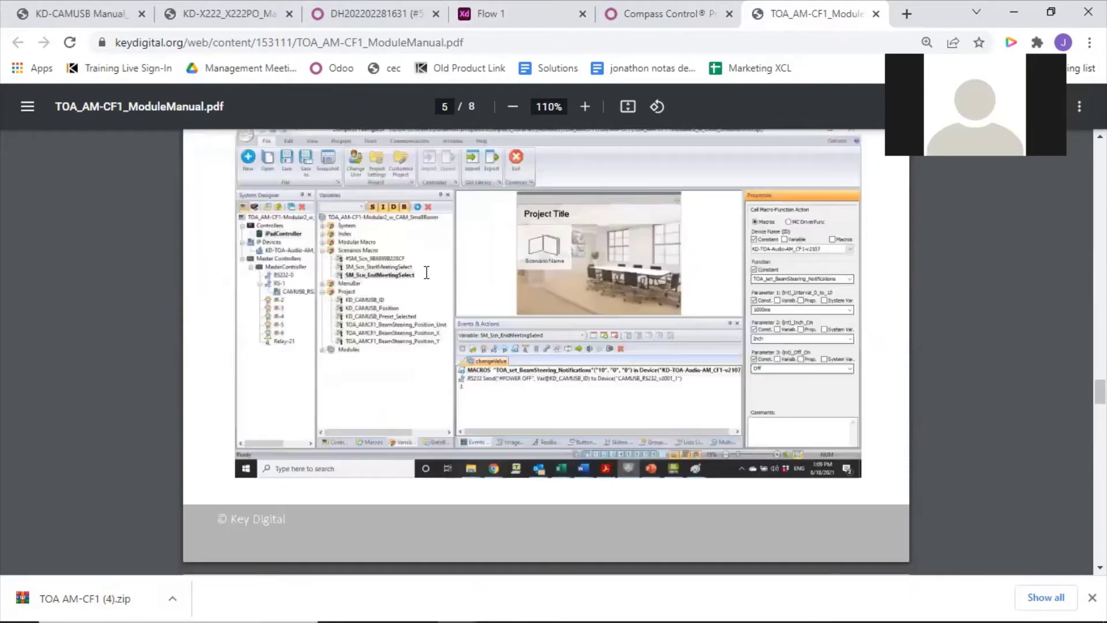
{"action": "scroll", "coordinate": [474, 329], "scroll_direction": "up", "scroll_amount": 7}
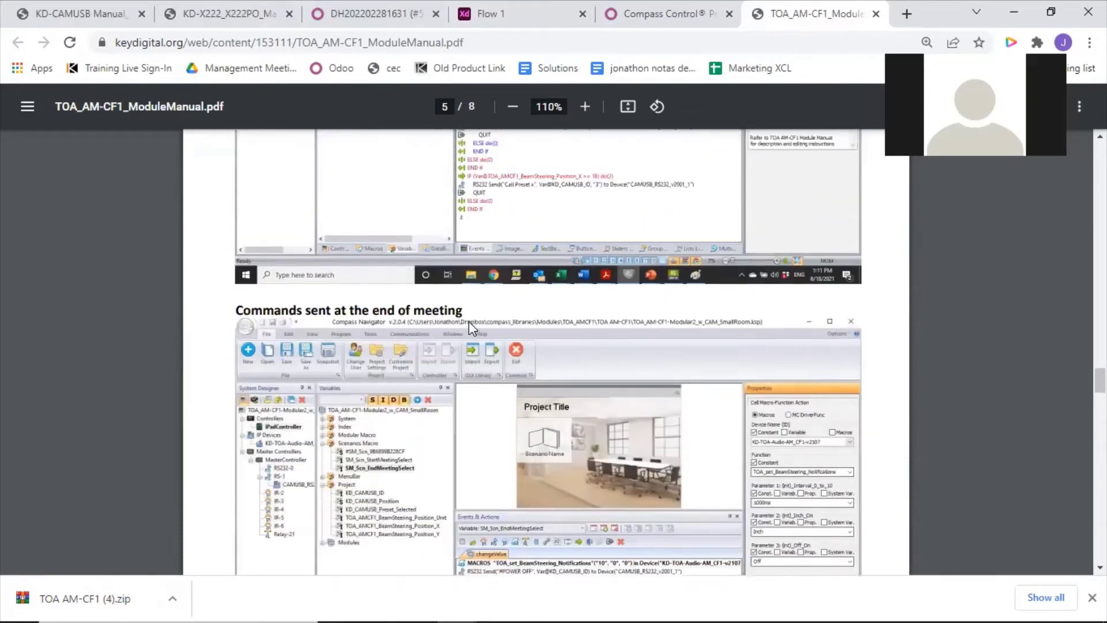
{"action": "left_click_drag", "start_coordinate": [251, 219], "coordinate": [579, 220]}
{"action": "scroll", "coordinate": [389, 246], "scroll_direction": "up", "scroll_amount": 3}
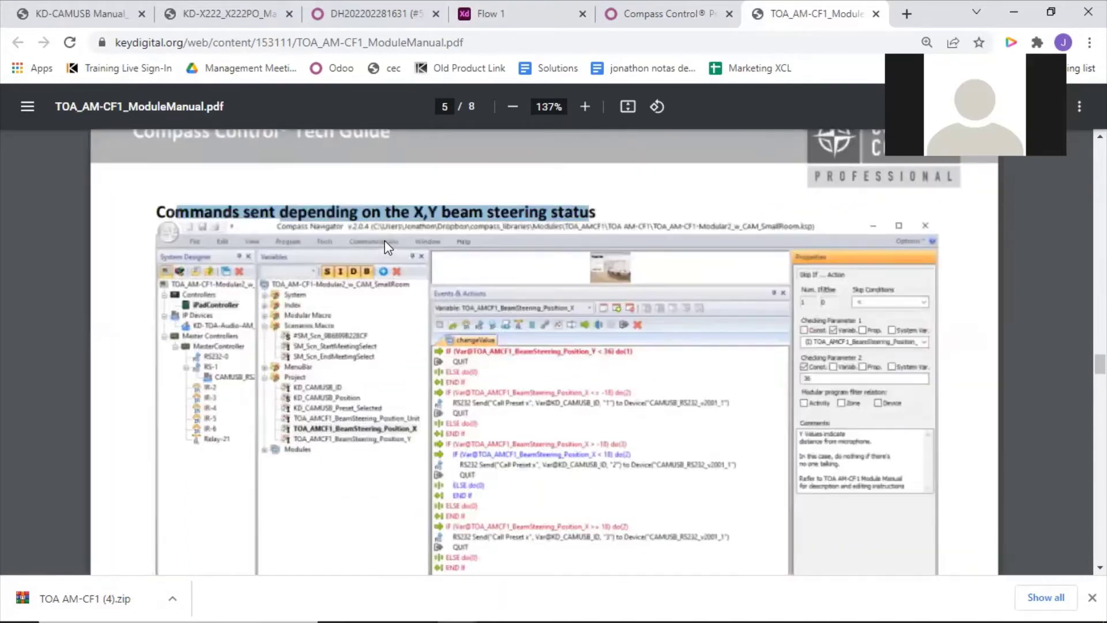
{"action": "scroll", "coordinate": [369, 254], "scroll_direction": "down", "scroll_amount": 3}
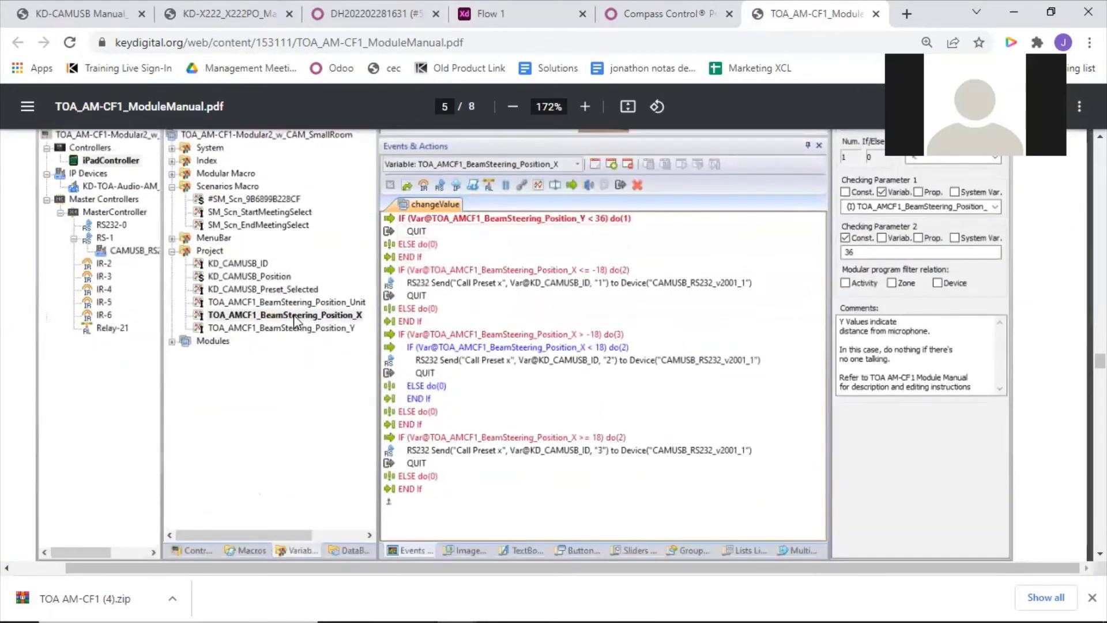
{"action": "scroll", "coordinate": [312, 335], "scroll_direction": "down", "scroll_amount": 3}
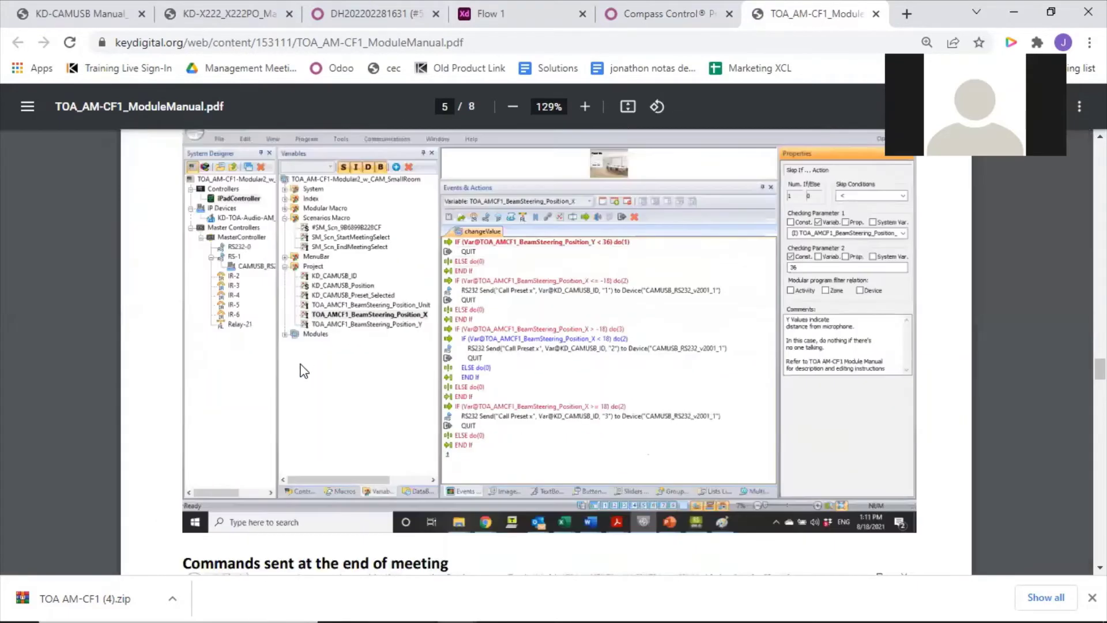
{"action": "scroll", "coordinate": [301, 361], "scroll_direction": "down", "scroll_amount": 1}
{"action": "scroll", "coordinate": [281, 402], "scroll_direction": "up", "scroll_amount": 2}
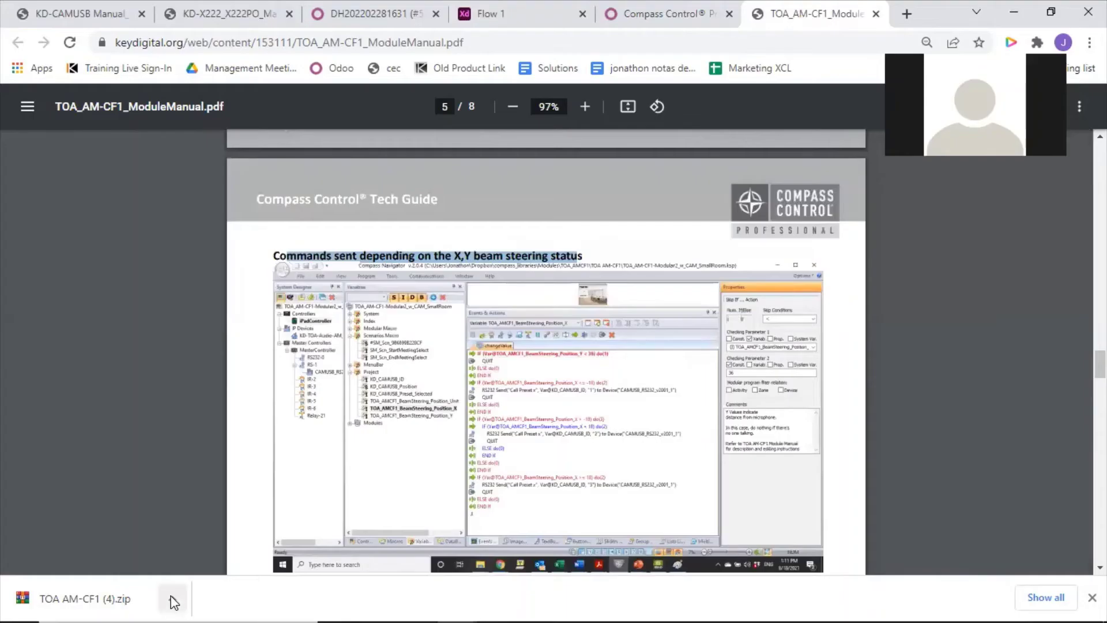
Step: Show the downloaded TOA AM-CF1 (4).zip in its folder and extract it to Downloads\TOA AM-CF1 (4)
{"action": "left_click", "coordinate": [172, 599]}
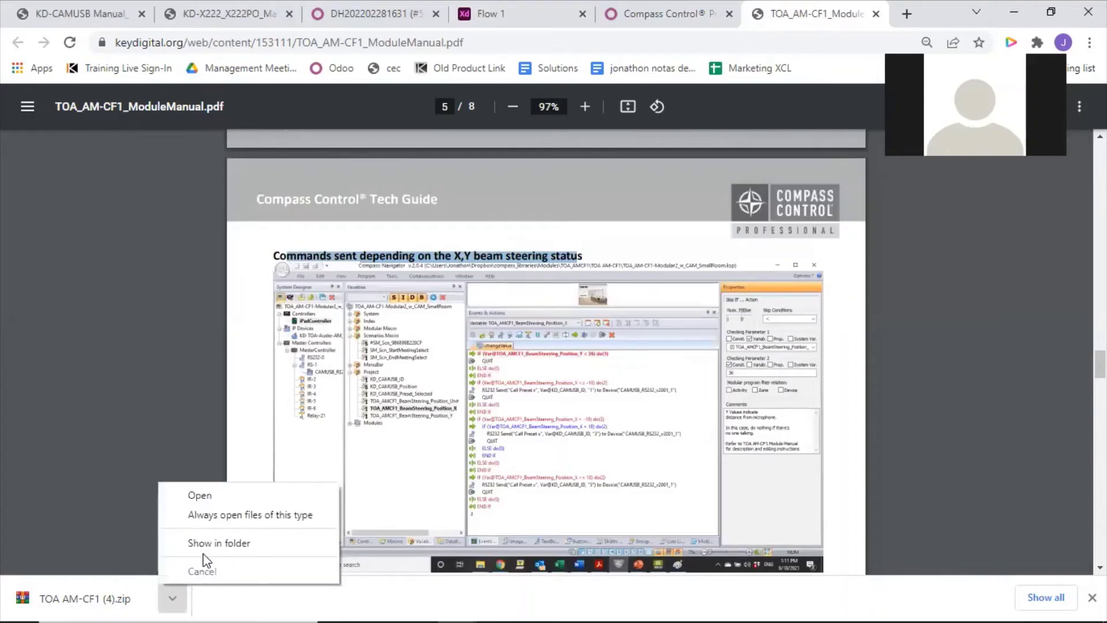
{"action": "left_click", "coordinate": [203, 543]}
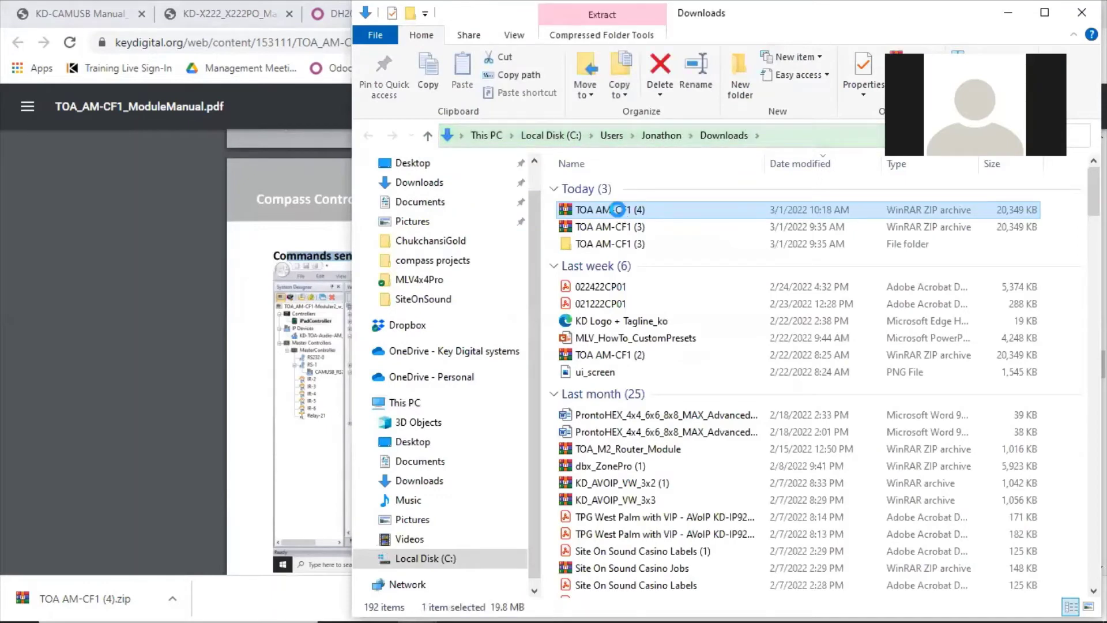
{"action": "right_click", "coordinate": [620, 216]}
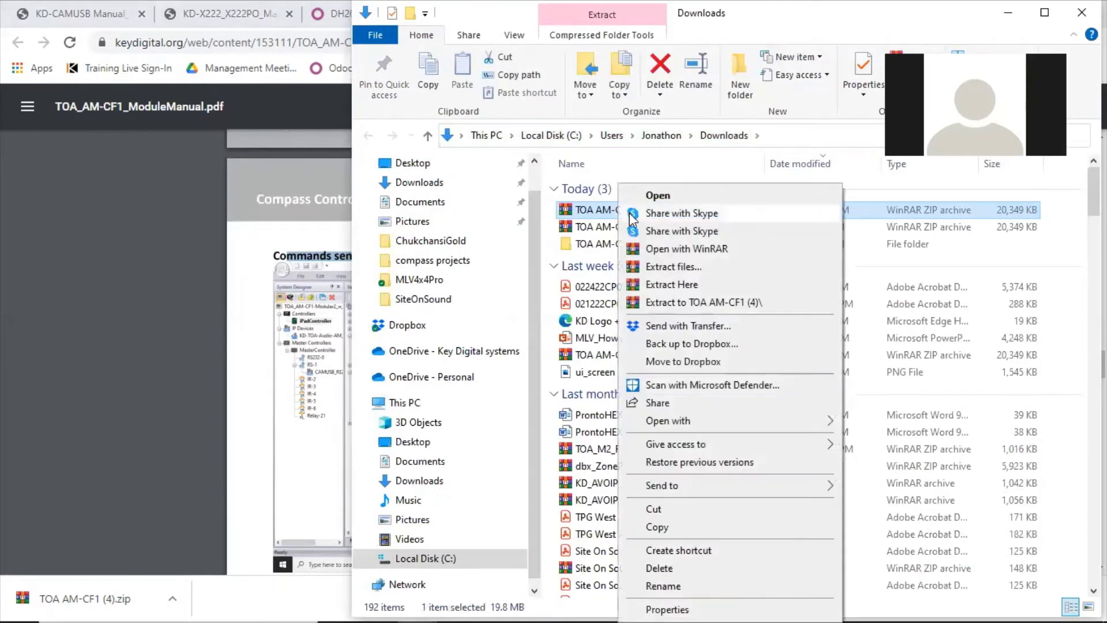
{"action": "left_click", "coordinate": [707, 265]}
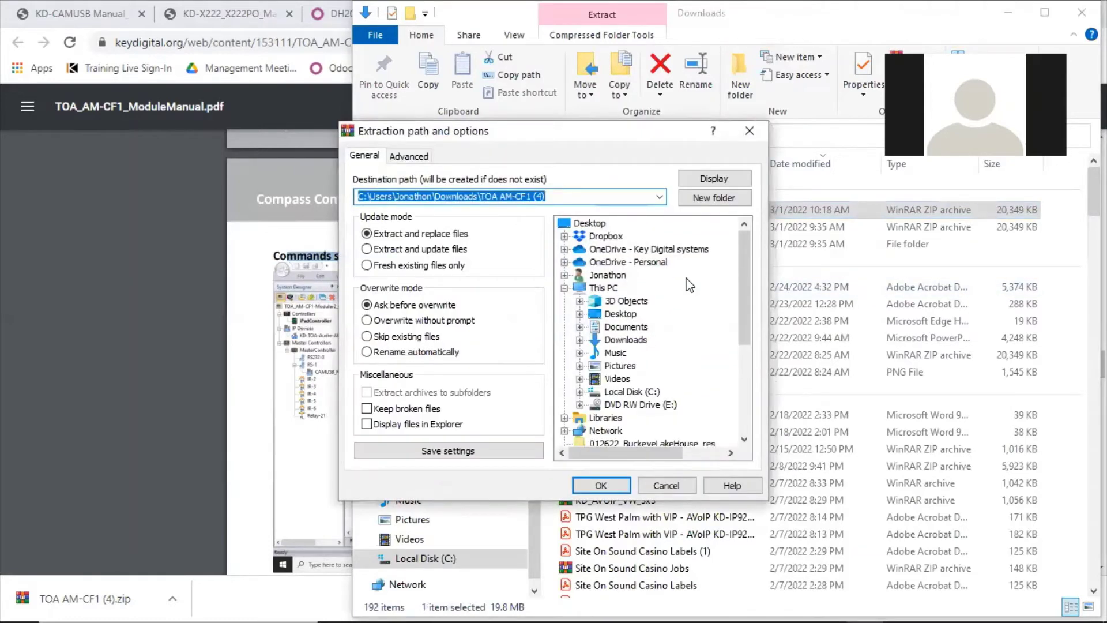
{"action": "left_click", "coordinate": [615, 483]}
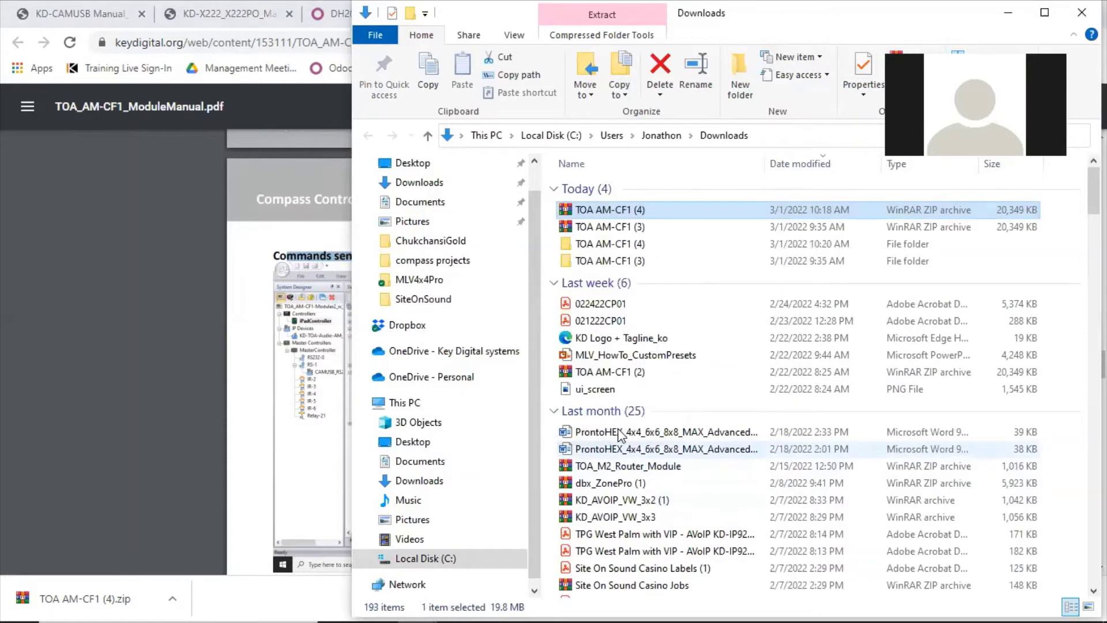
Step: Open the extracted TOA AM-CF1 (4) folder and its TOA AM-CF1 subfolder to view the module files
{"action": "mouse_move", "coordinate": [763, 605]}
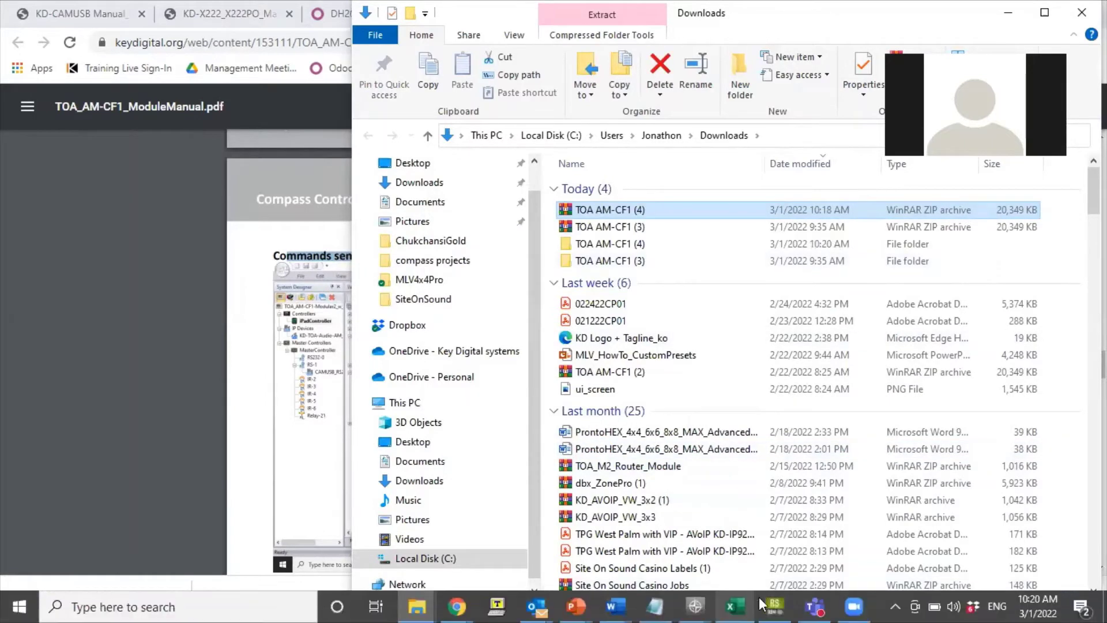
{"action": "left_click", "coordinate": [695, 605]}
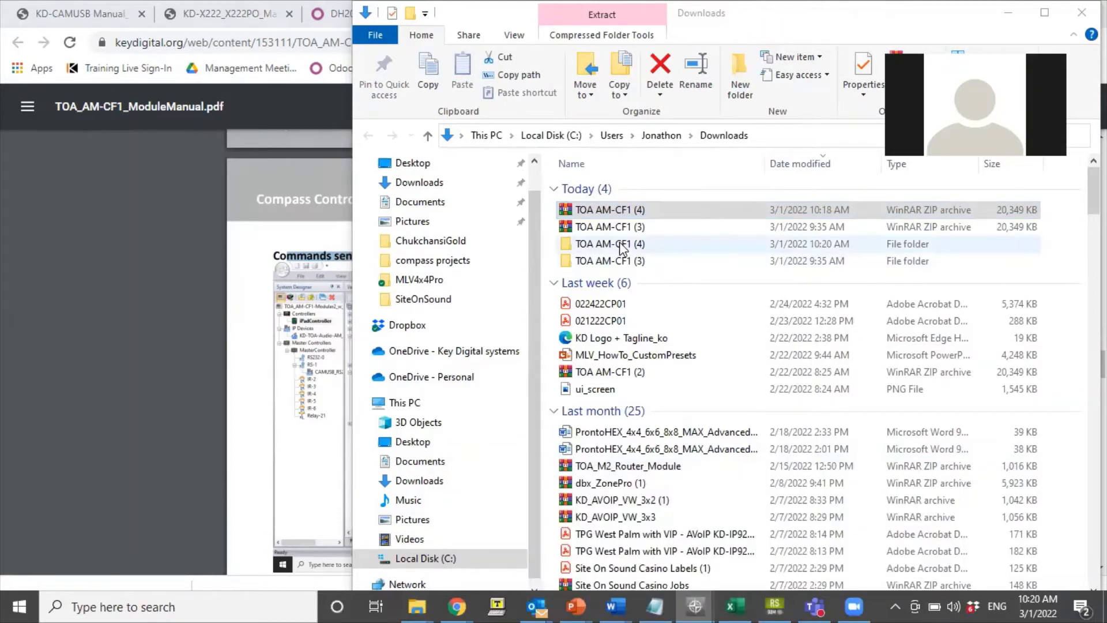
{"action": "double_click", "coordinate": [622, 246]}
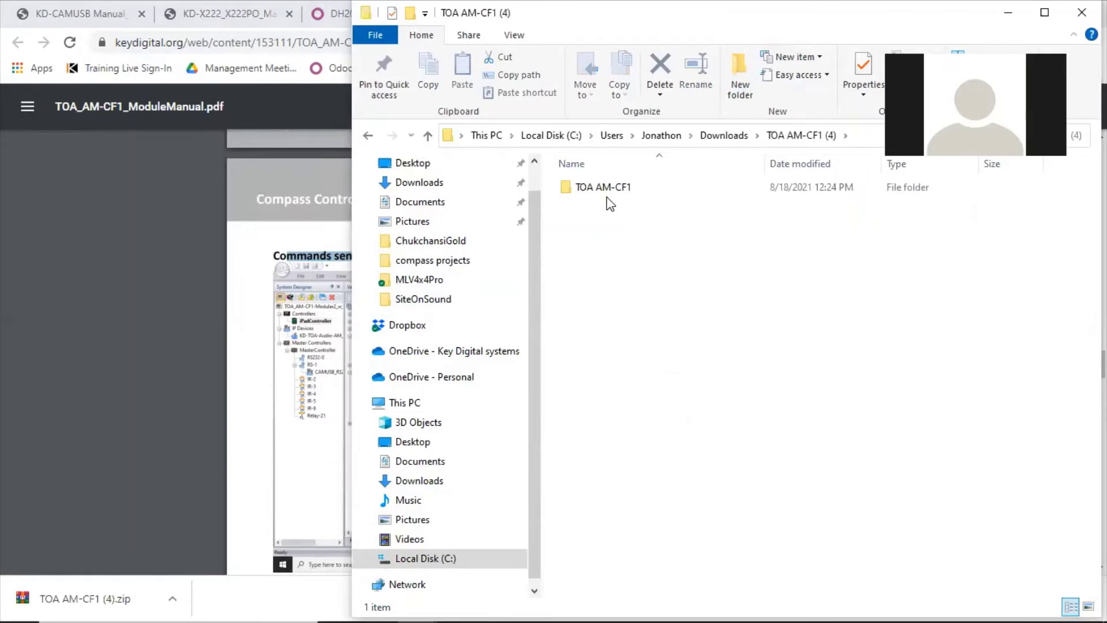
{"action": "double_click", "coordinate": [601, 192]}
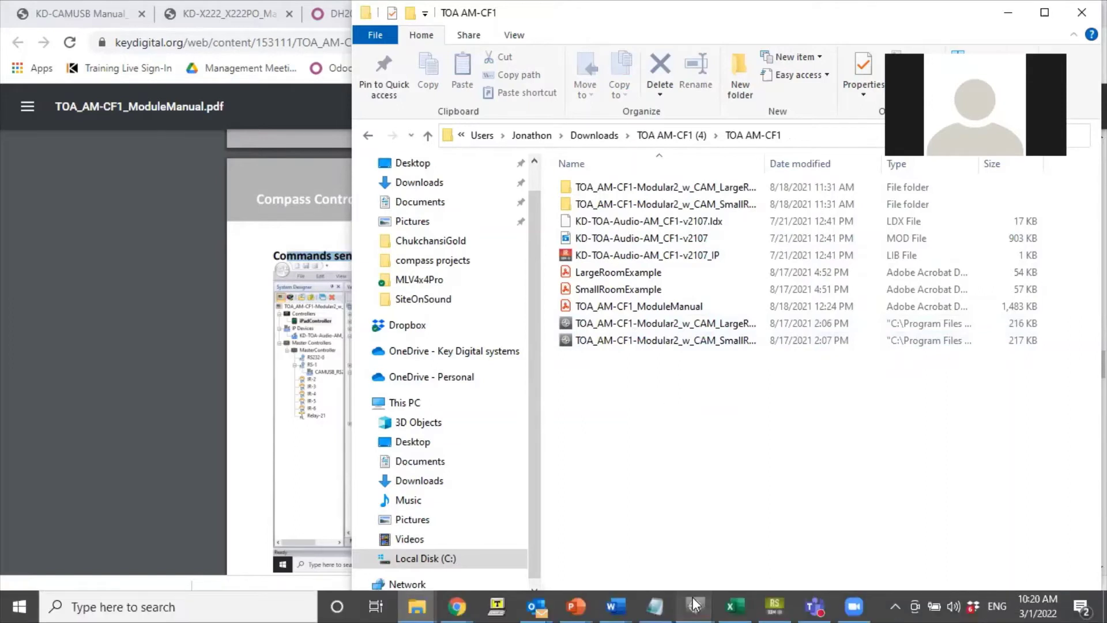
Step: Switch to the Compass Navigator window holding the SmallRoom project and start opening another project without saving the current one
{"action": "left_click", "coordinate": [694, 605]}
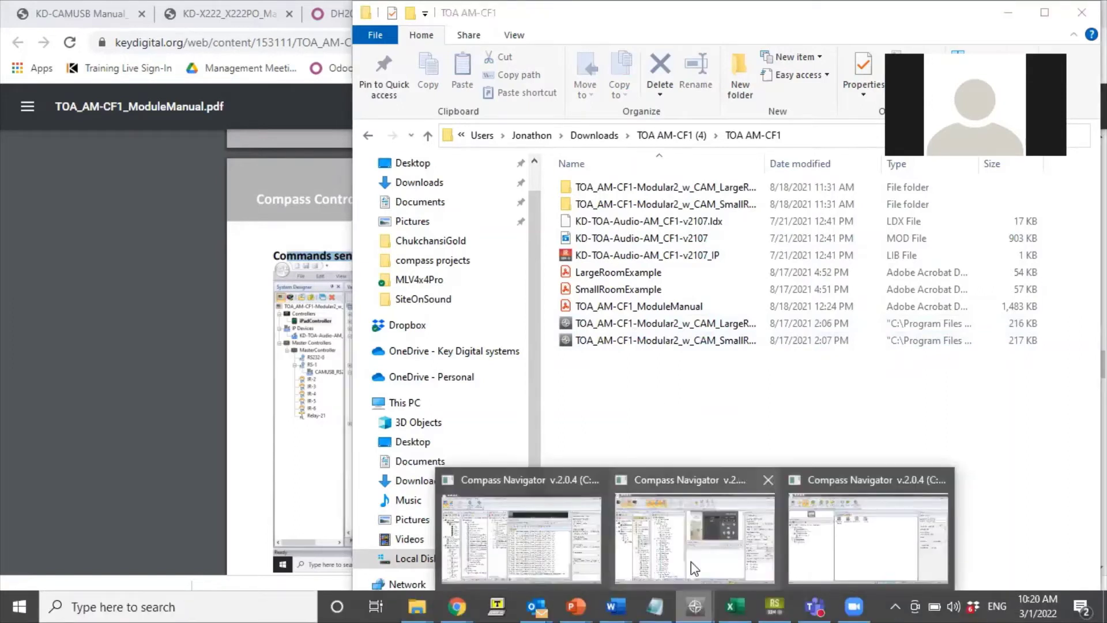
{"action": "left_click", "coordinate": [888, 557]}
{"action": "left_click", "coordinate": [57, 31]}
{"action": "left_click", "coordinate": [57, 62]}
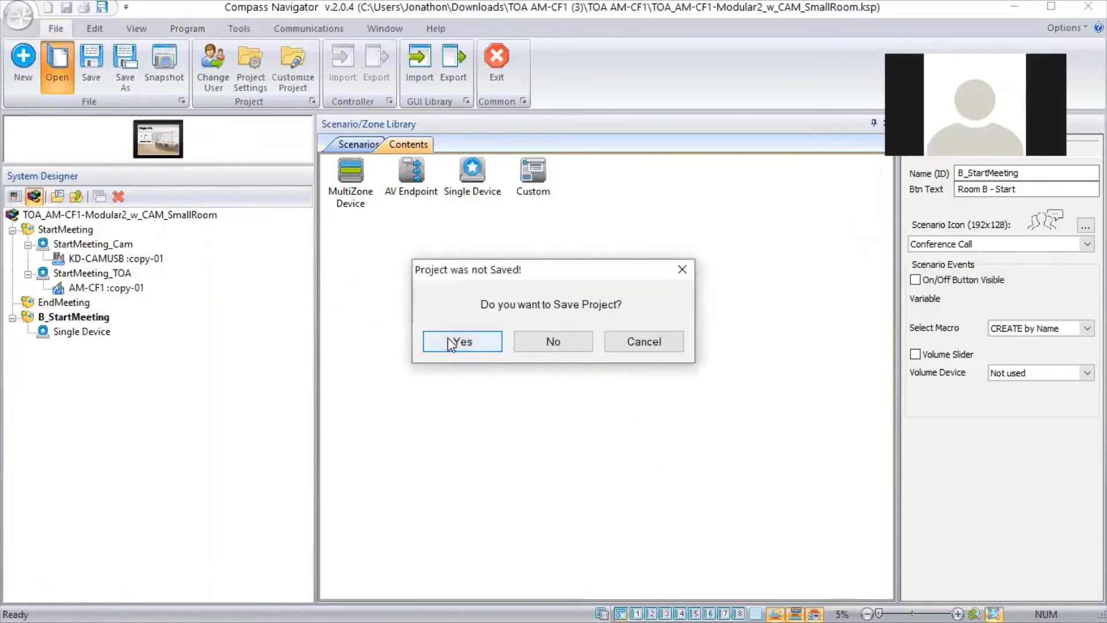
{"action": "left_click", "coordinate": [545, 343]}
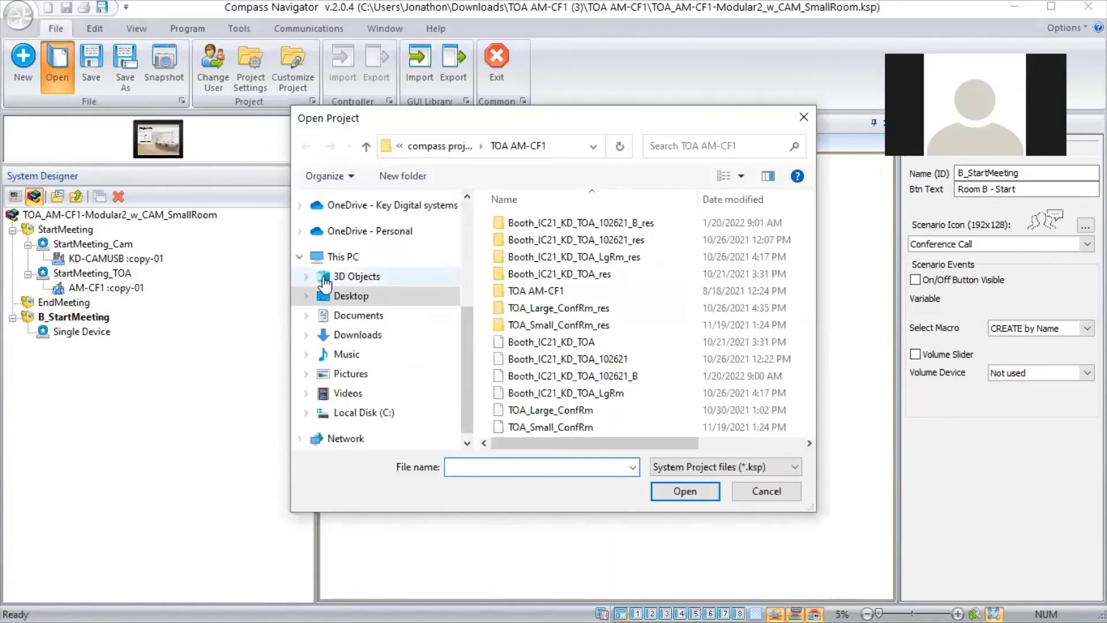
Step: Open the project TOA_AM-CF1-Modular2_w_CAM_SmallRoom from the TOA AM-CF1 subfolder of TOA AM-CF1 (4) in Downloads
{"action": "scroll", "coordinate": [345, 321], "scroll_direction": "up", "scroll_amount": 5}
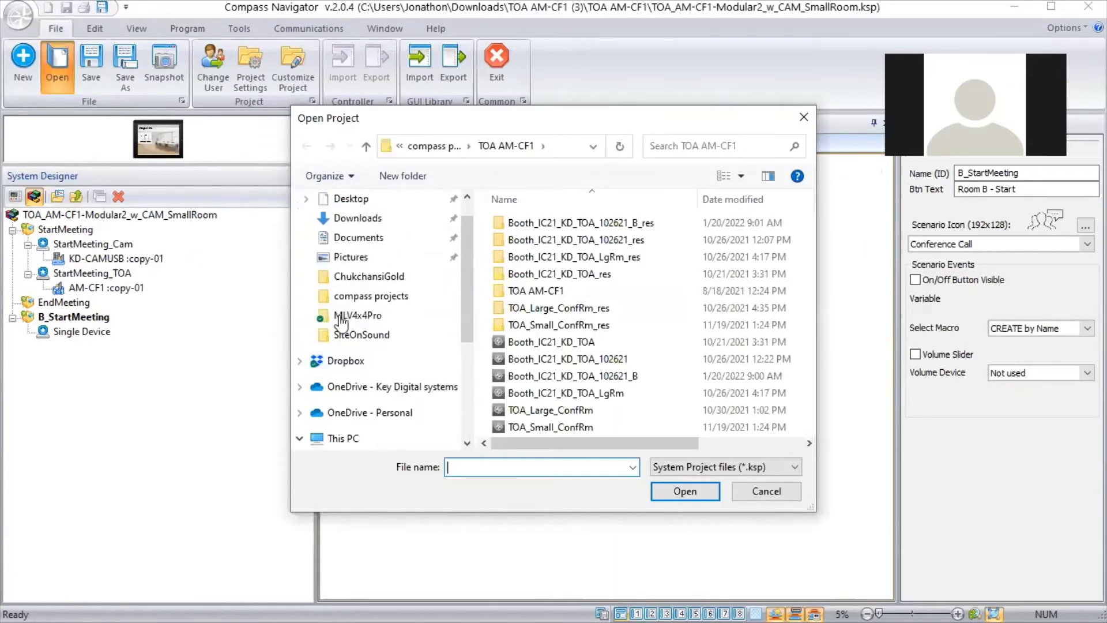
{"action": "left_click", "coordinate": [352, 250]}
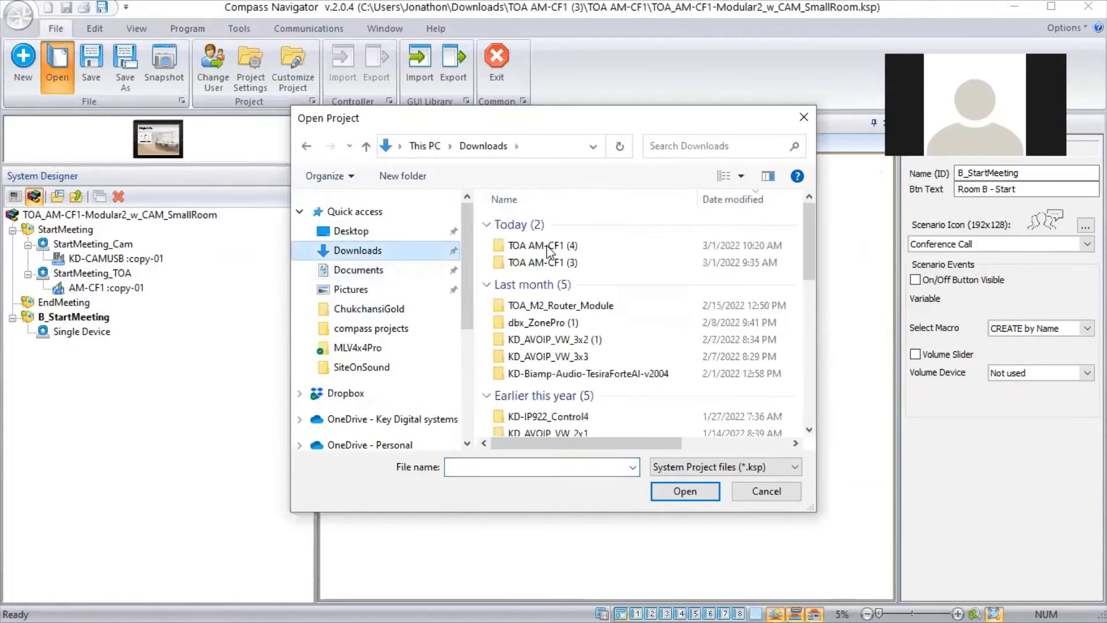
{"action": "double_click", "coordinate": [548, 247]}
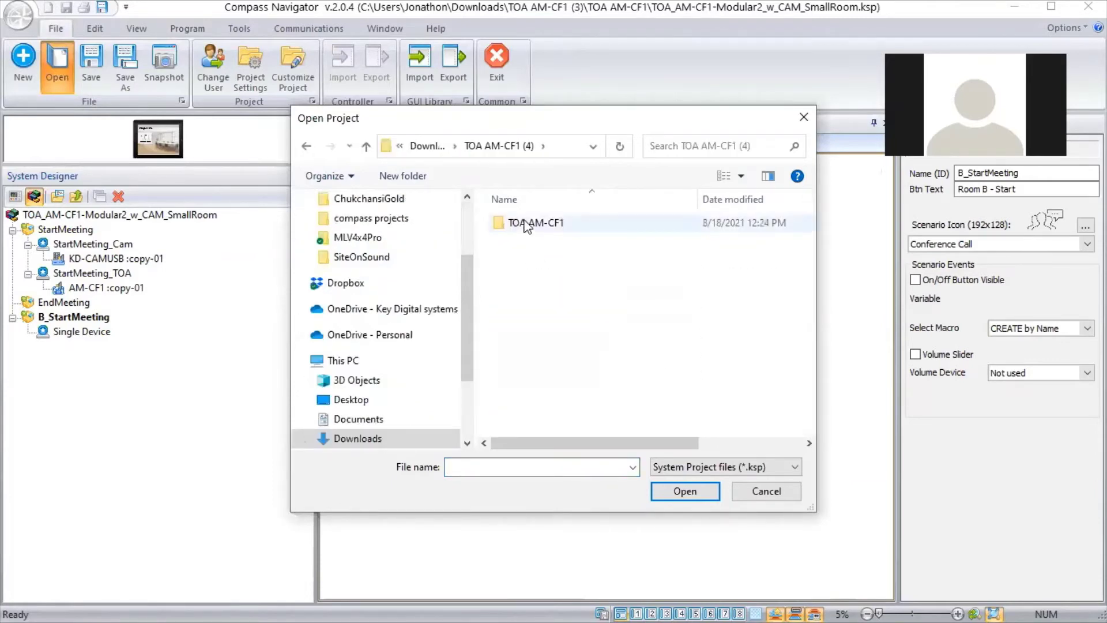
{"action": "double_click", "coordinate": [525, 223]}
{"action": "left_click", "coordinate": [551, 275]}
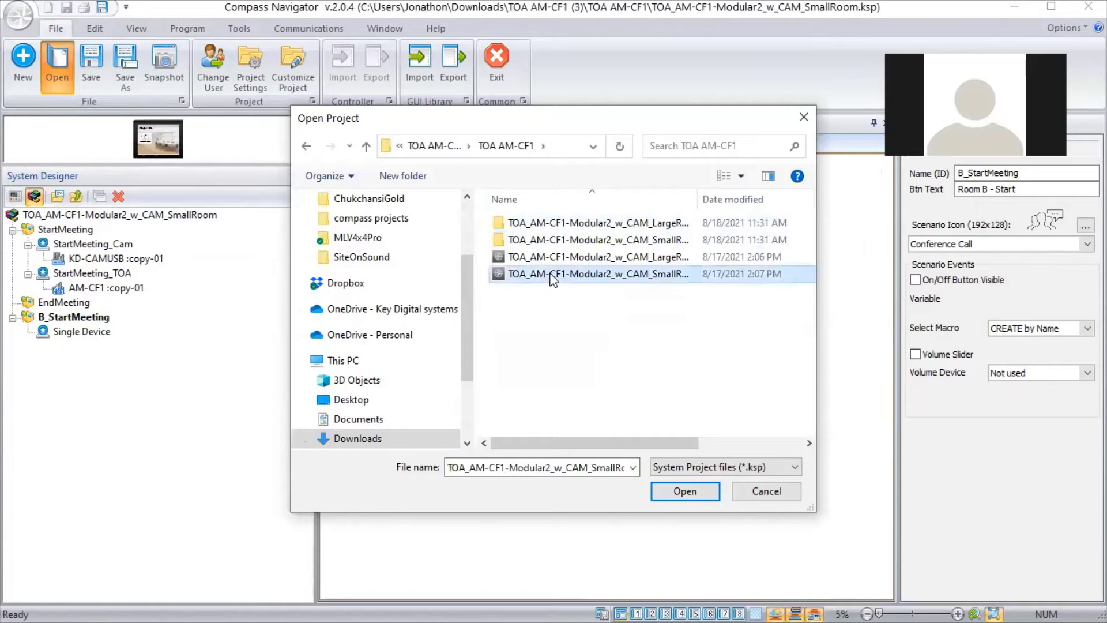
{"action": "double_click", "coordinate": [552, 277]}
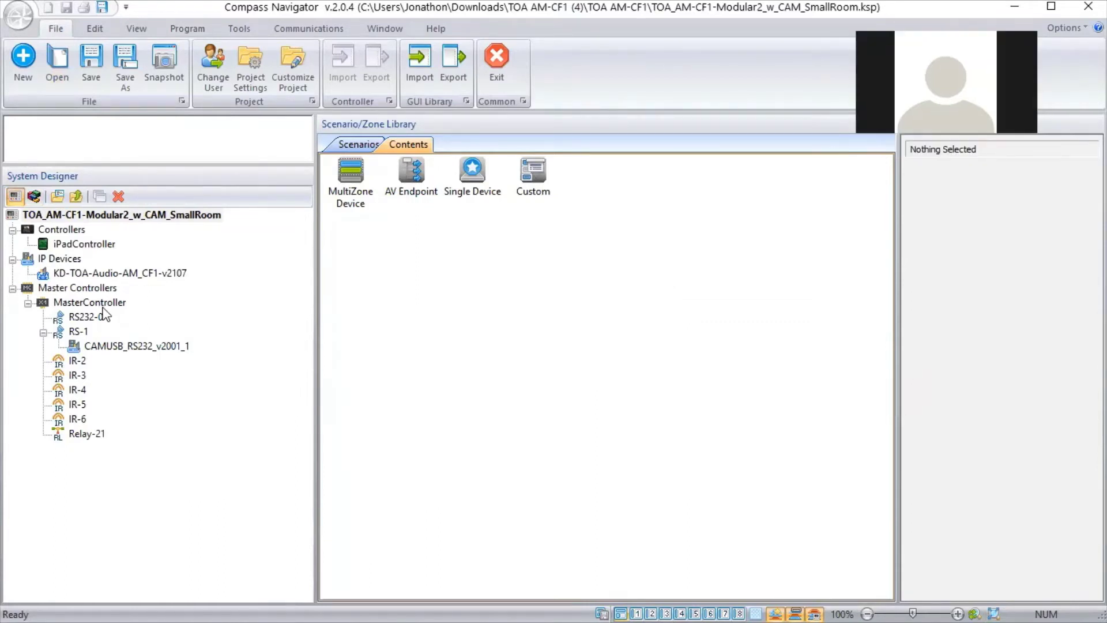
Step: Save a copy of the project as TOA_LeCambio_RoomB in the same TOA AM-CF1 folder
{"action": "left_click", "coordinate": [120, 63]}
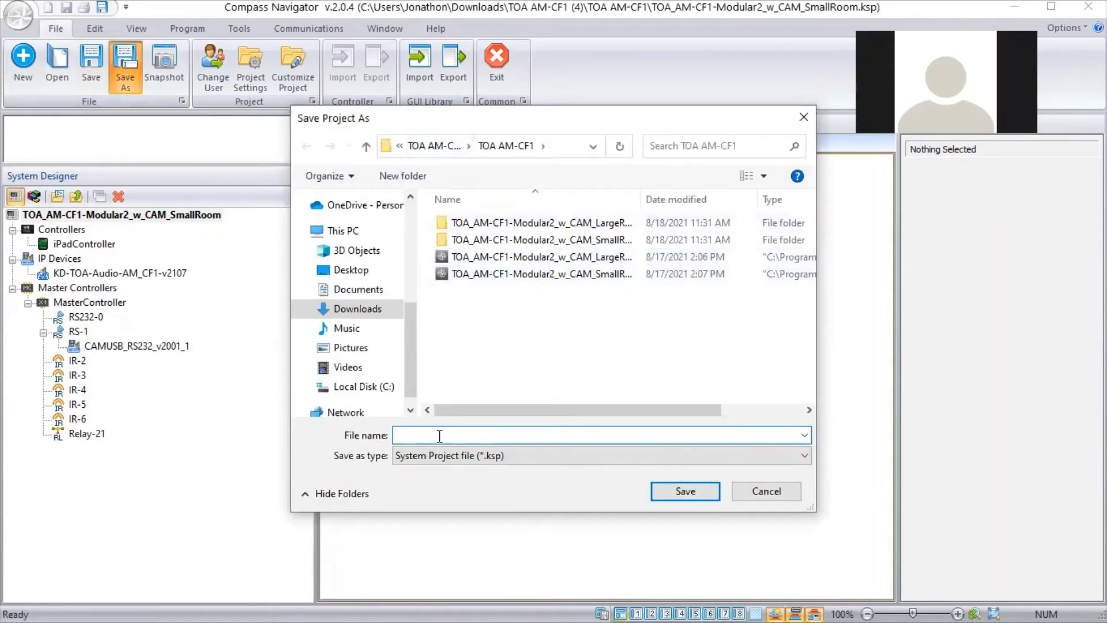
{"action": "type", "text": "TOA"}
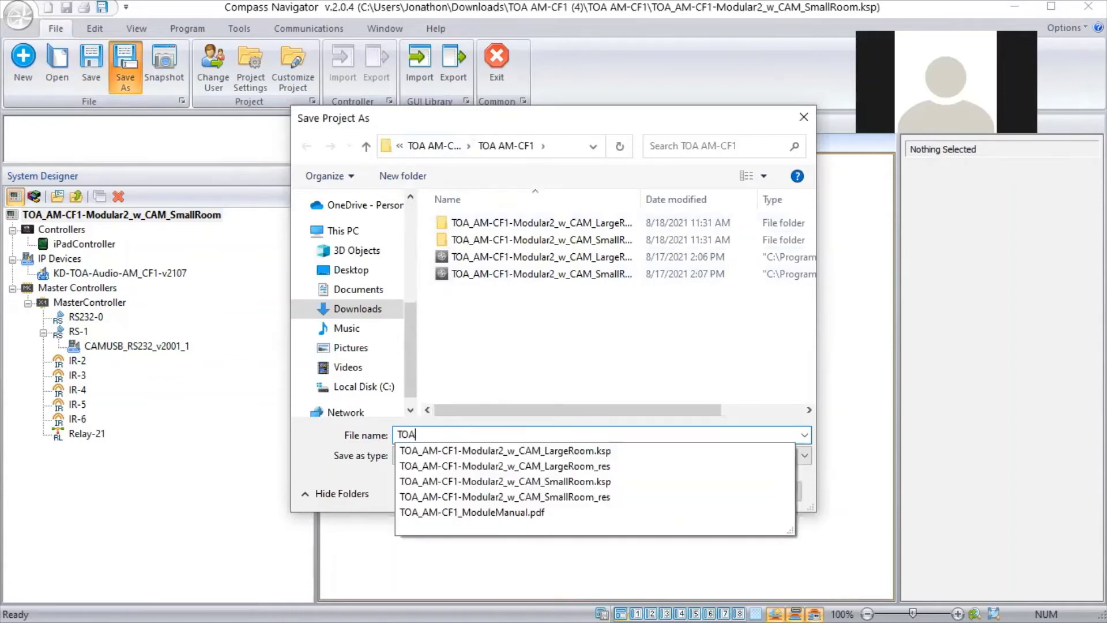
{"action": "type", "text": "_LeCamBio"}
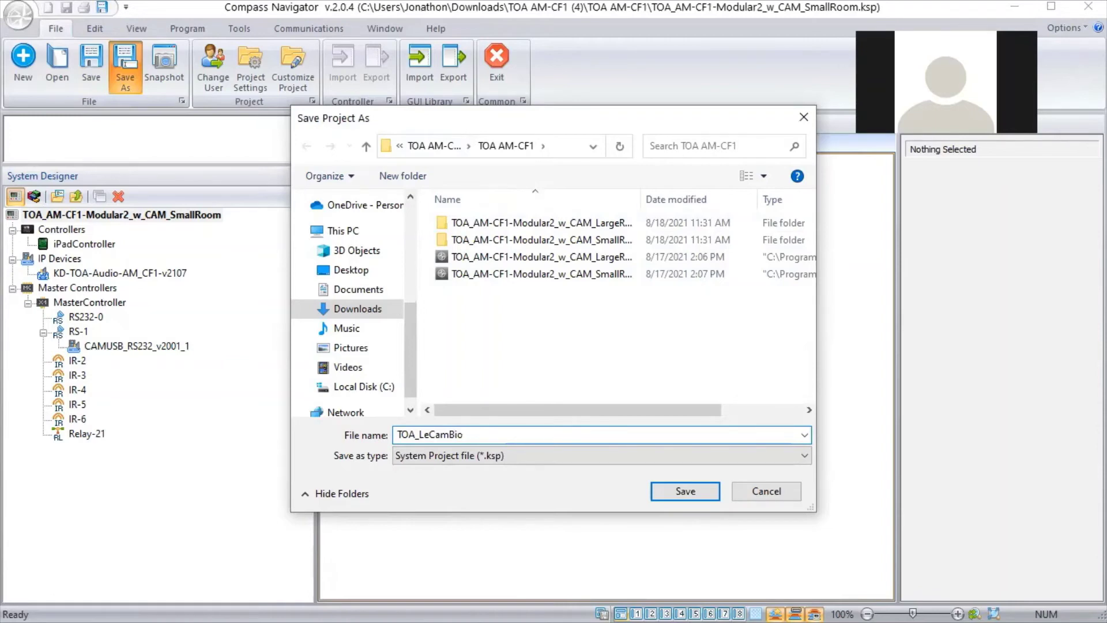
{"action": "key", "text": "BackSpace"}
{"action": "key", "text": "BackSpace"}
{"action": "key", "text": "BackSpace"}
{"action": "type", "text": "bio_RoomB"}
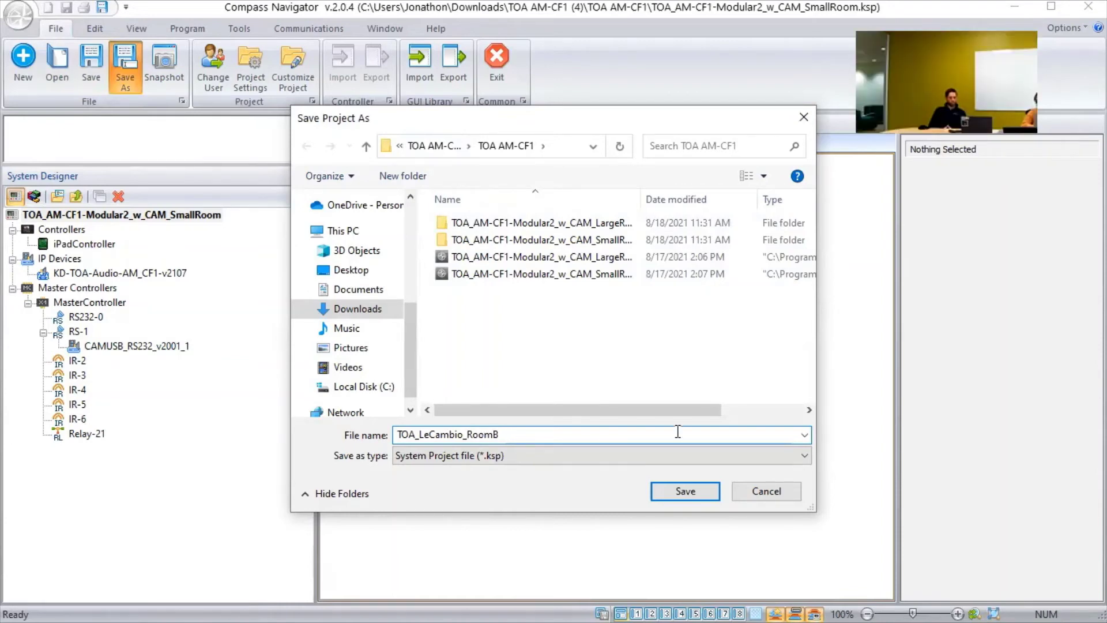
{"action": "left_click", "coordinate": [699, 492]}
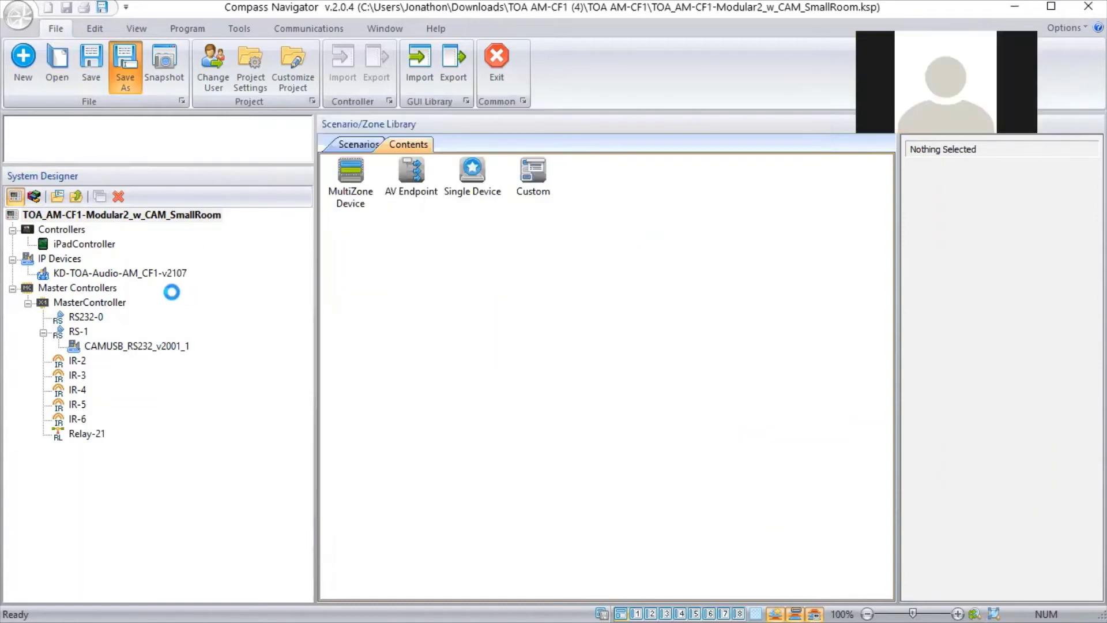
Step: Set the iPadController's Device ID to 2E6E894A0CB0
{"action": "left_click", "coordinate": [91, 246]}
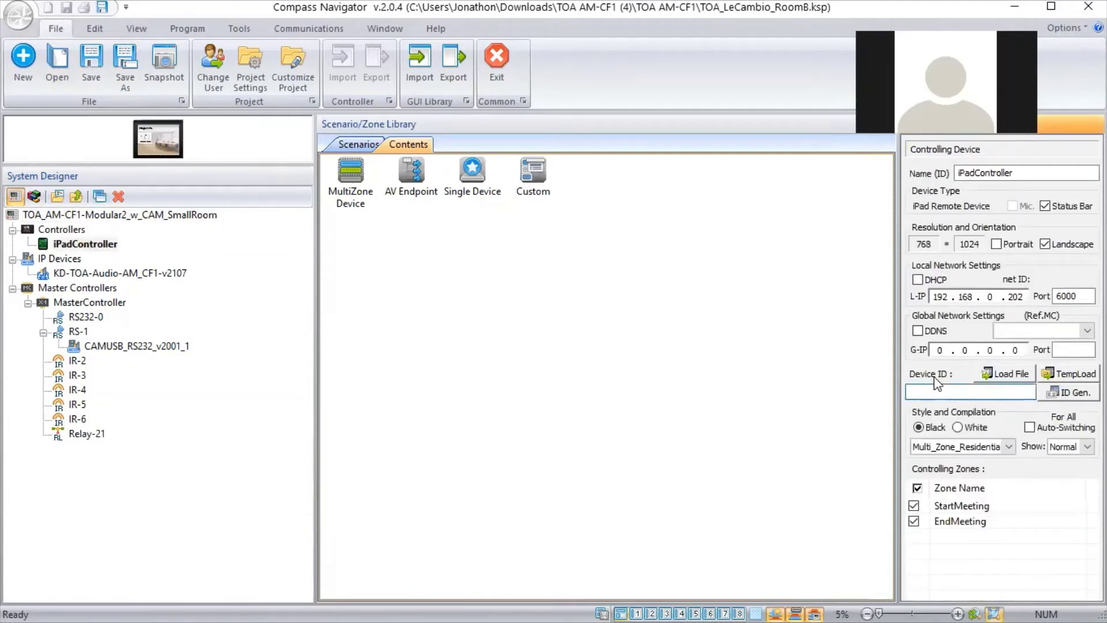
{"action": "type", "text": "2E"}
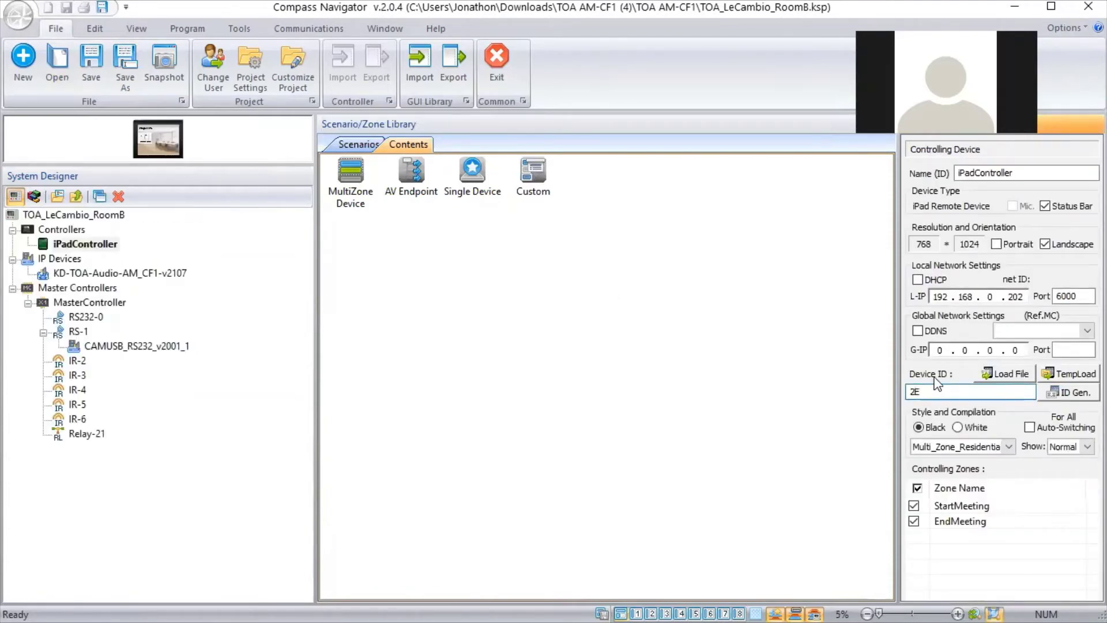
{"action": "key", "text": "Caps_Lock"}
{"action": "type", "text": "6E894A0CB0"}
Step: Compare the KD-TOA-Audio device's network settings with those in the open TOA_Large_ConfRm project, and check its CX800 master controller settings there too
{"action": "left_click", "coordinate": [90, 275]}
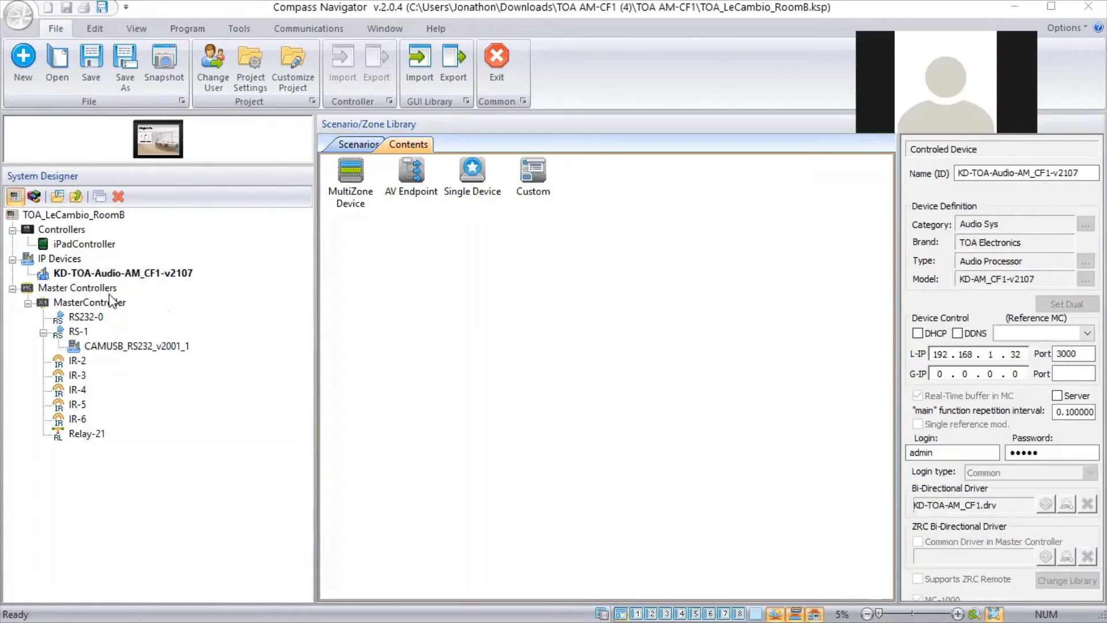
{"action": "key", "text": "alt+Tab"}
{"action": "key", "text": "Tab"}
{"action": "key", "text": "Tab"}
{"action": "key", "text": "Tab"}
{"action": "key", "text": "Tab"}
{"action": "key", "text": "Tab"}
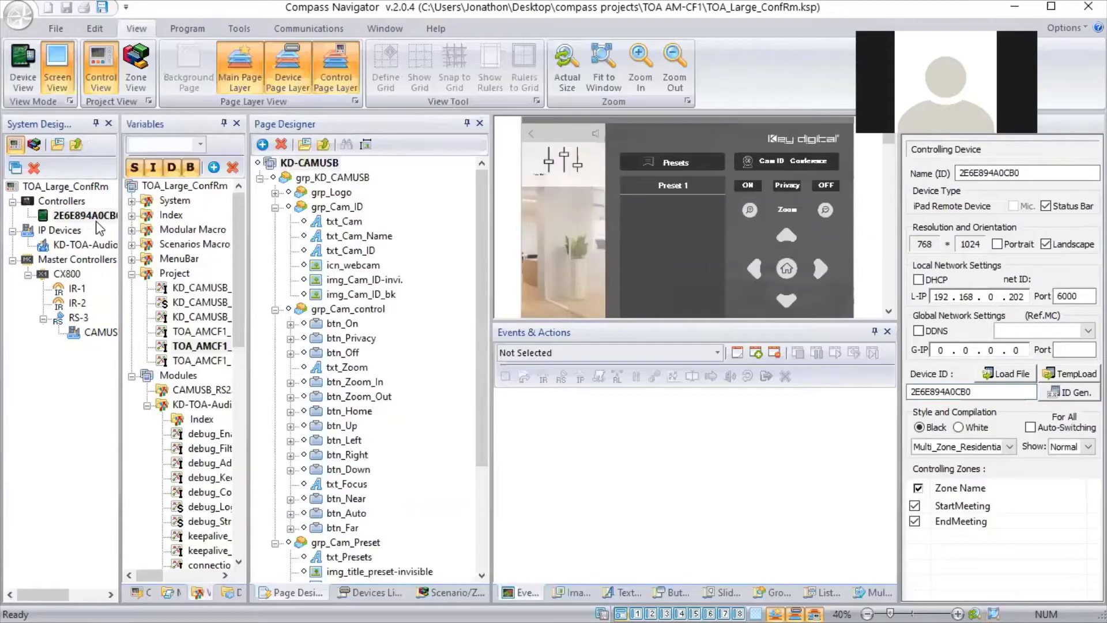
{"action": "left_click", "coordinate": [79, 247]}
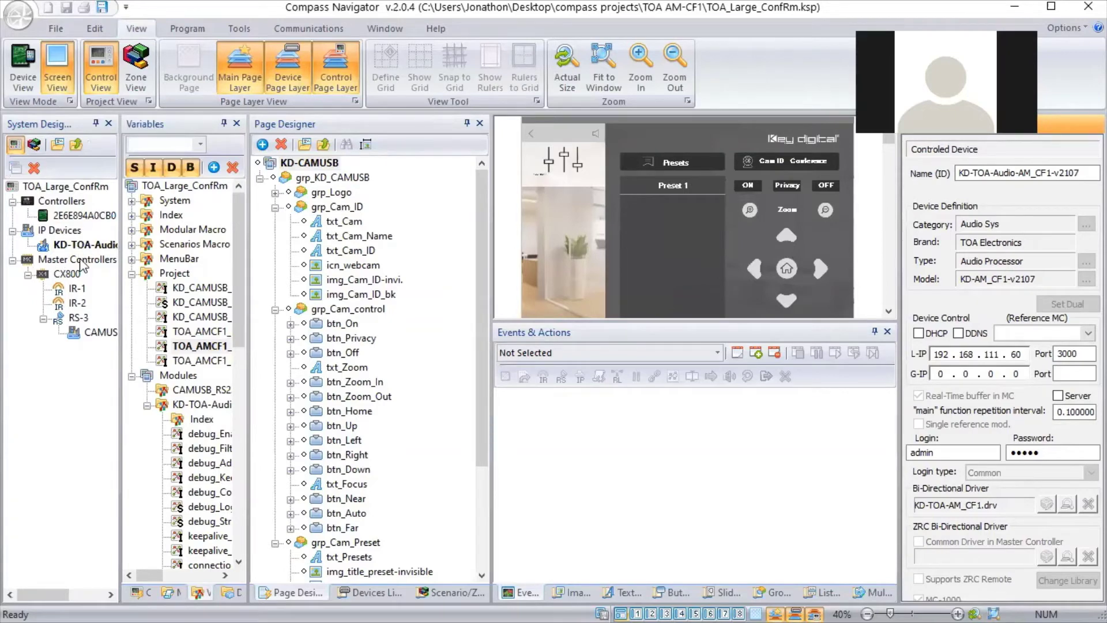
{"action": "left_click", "coordinate": [67, 274]}
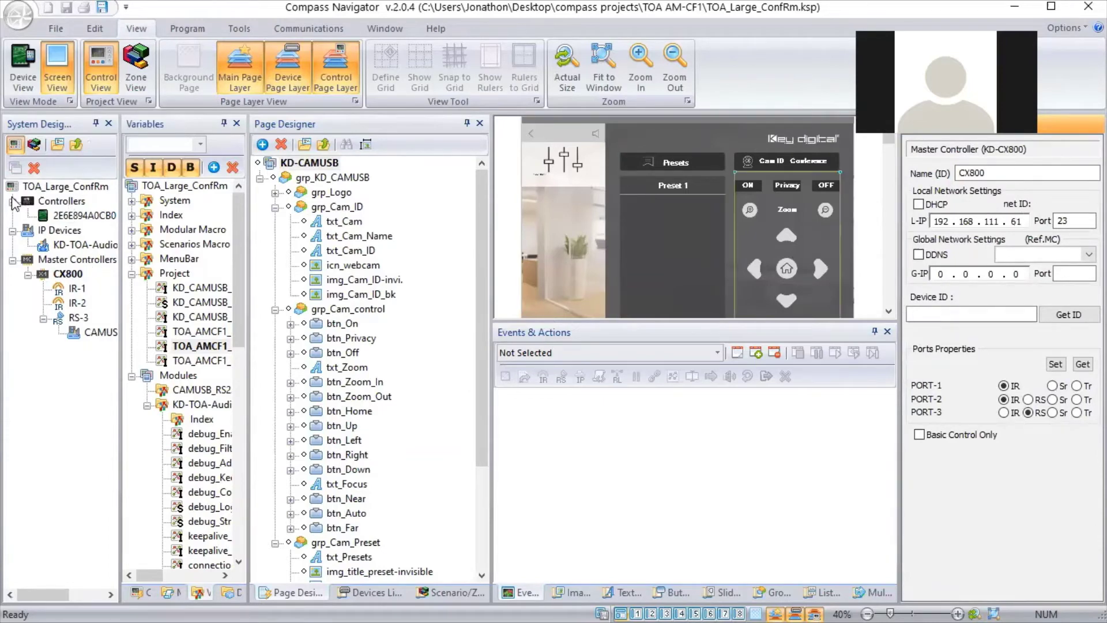
{"action": "left_click", "coordinate": [76, 246]}
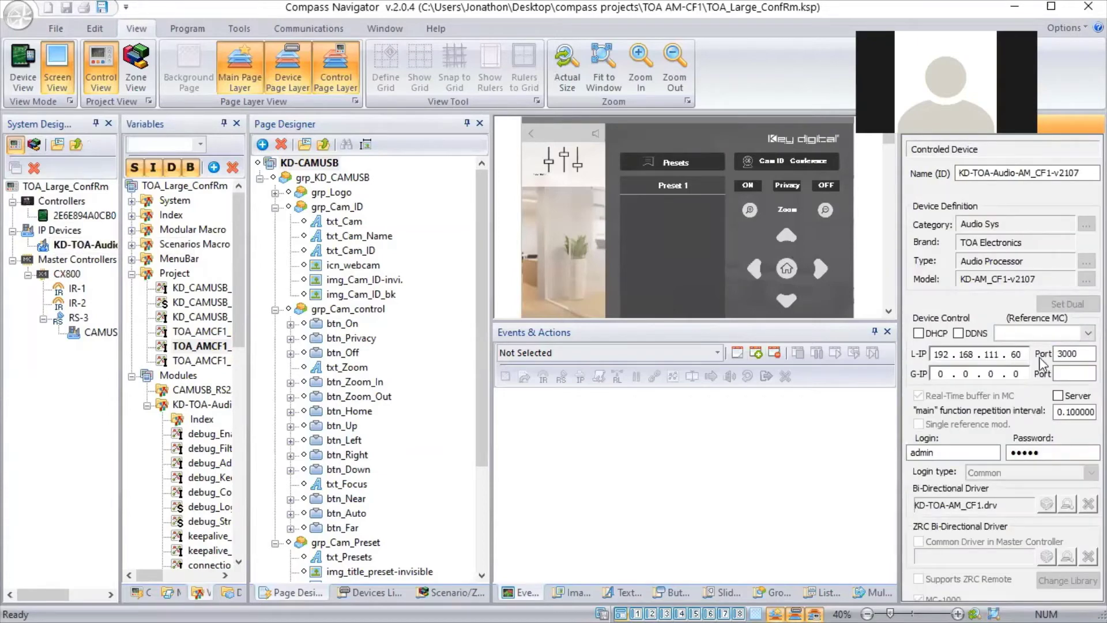
Step: Switch back to the TOA_LeCambio_RoomB project and set the KD-TOA-Audio device's local IP address to 192.168.111.60
{"action": "key", "text": "alt+Tab"}
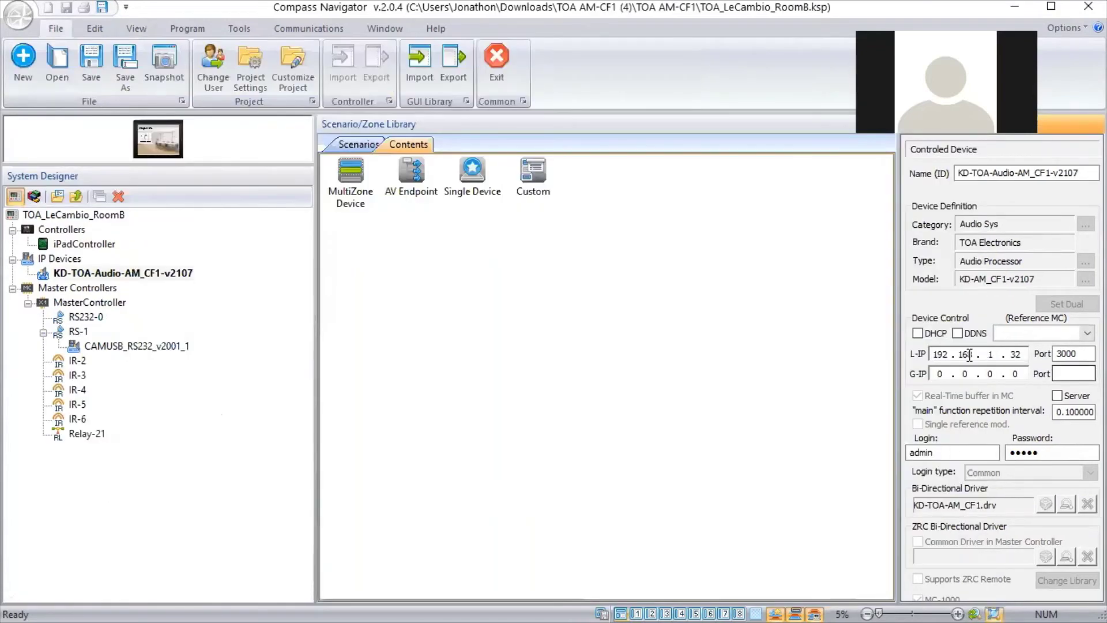
{"action": "left_click", "coordinate": [996, 354]}
{"action": "type", "text": "11 . "}
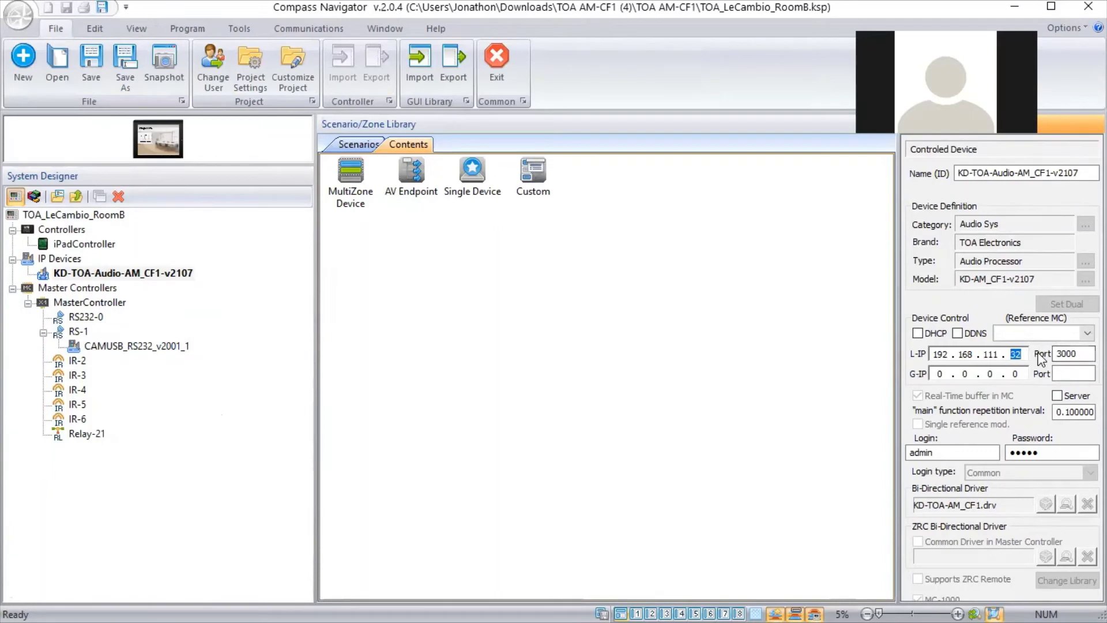
{"action": "type", "text": "60"}
Step: Remove the existing MasterController from the project's system tree and delete it from the devices library
{"action": "left_click", "coordinate": [114, 304]}
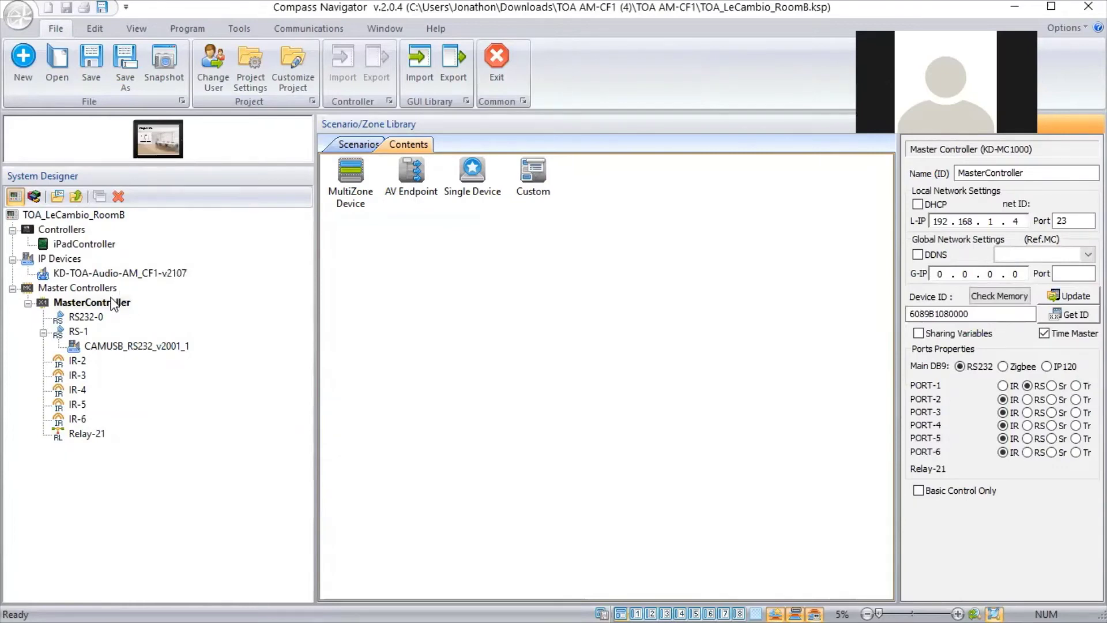
{"action": "left_click", "coordinate": [114, 304]}
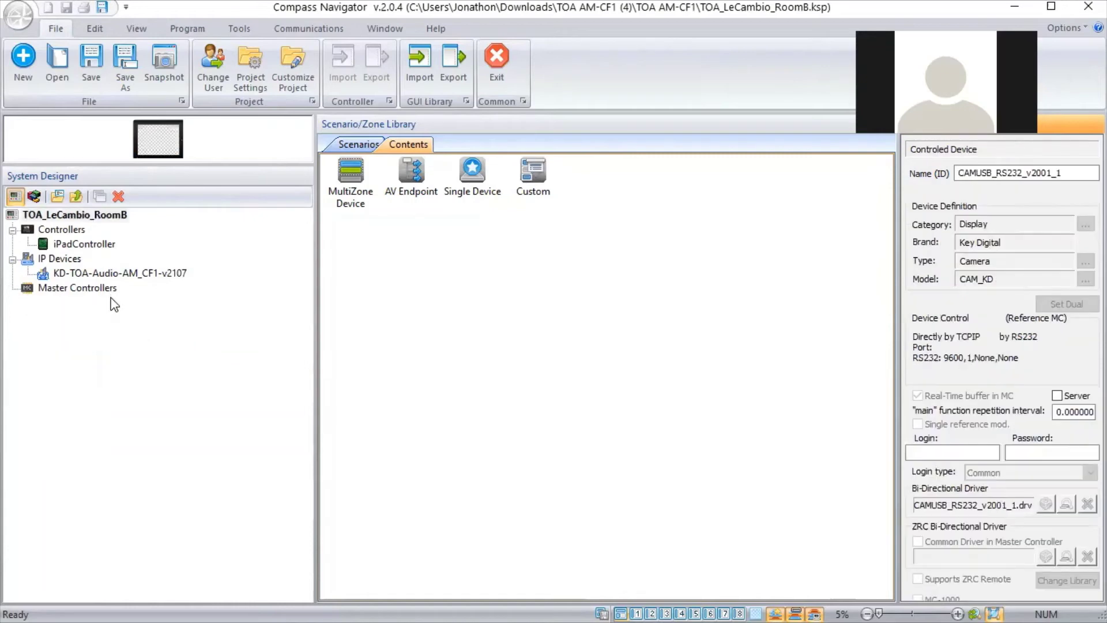
{"action": "left_click", "coordinate": [175, 36]}
{"action": "left_click", "coordinate": [43, 92]}
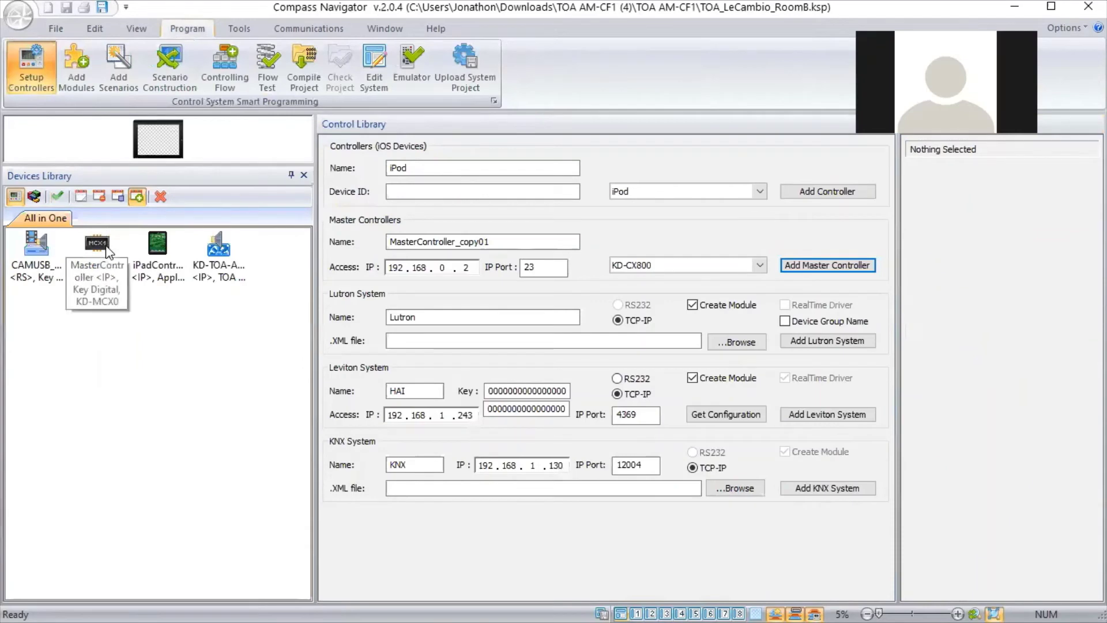
{"action": "left_click", "coordinate": [106, 248]}
{"action": "key", "text": "Delete"}
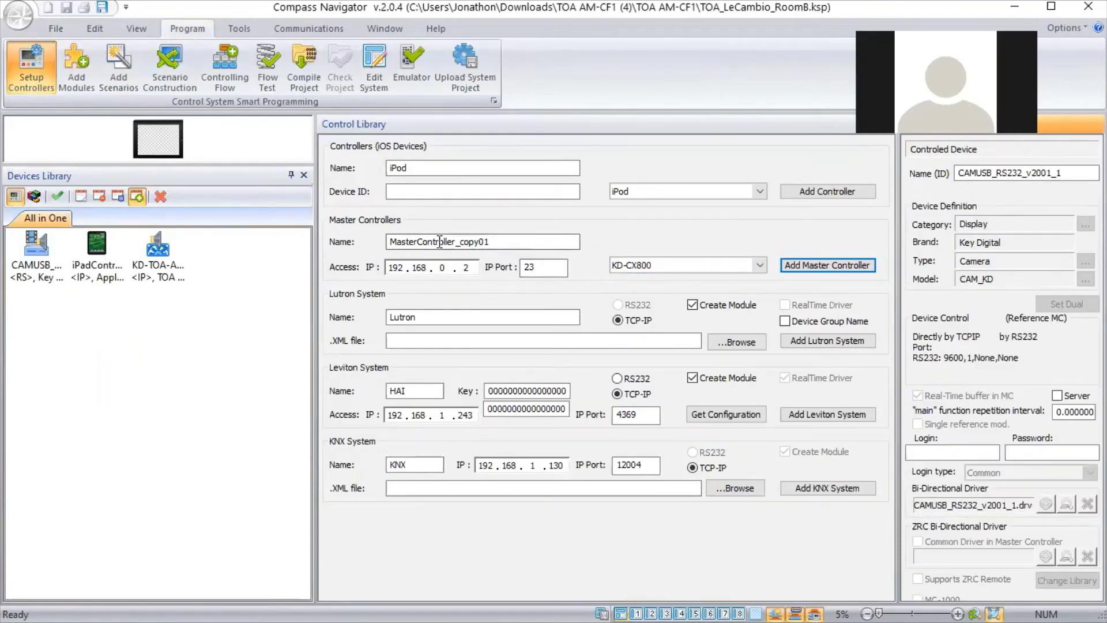
Step: Add a KD-CX800 master controller named CX800_RoomB with IP 192.168.111.61 and place it under the project's Master Controllers
{"action": "left_click_drag", "start_coordinate": [491, 241], "coordinate": [358, 234]}
{"action": "type", "text": "CX"}
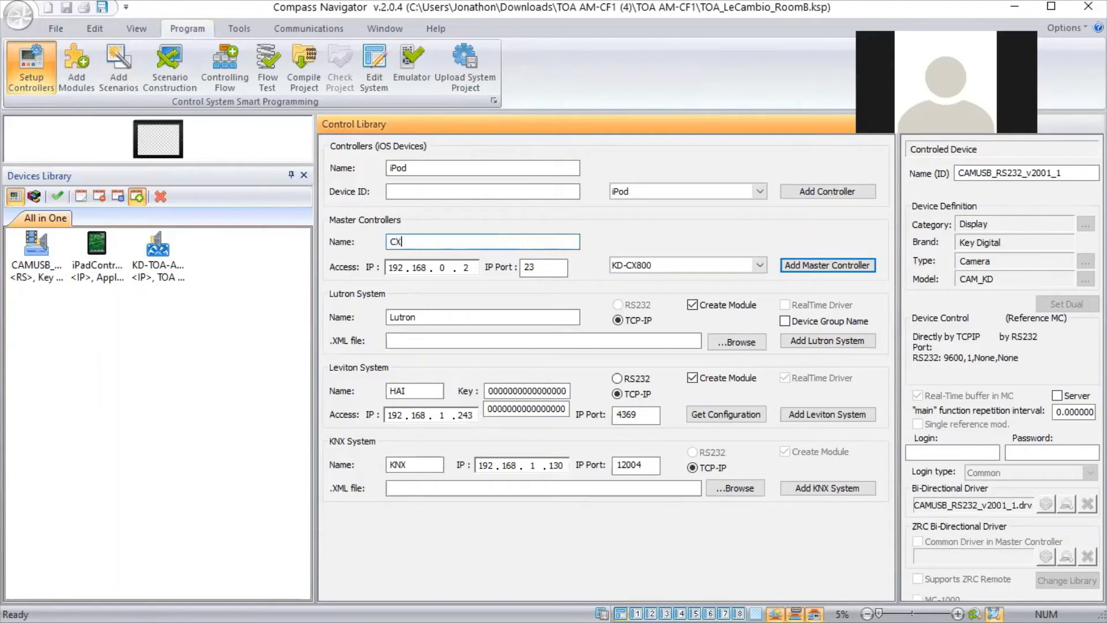
{"action": "type", "text": "800_RoomB"}
{"action": "left_click", "coordinate": [441, 267]}
{"action": "type", "text": "111 . 6"}
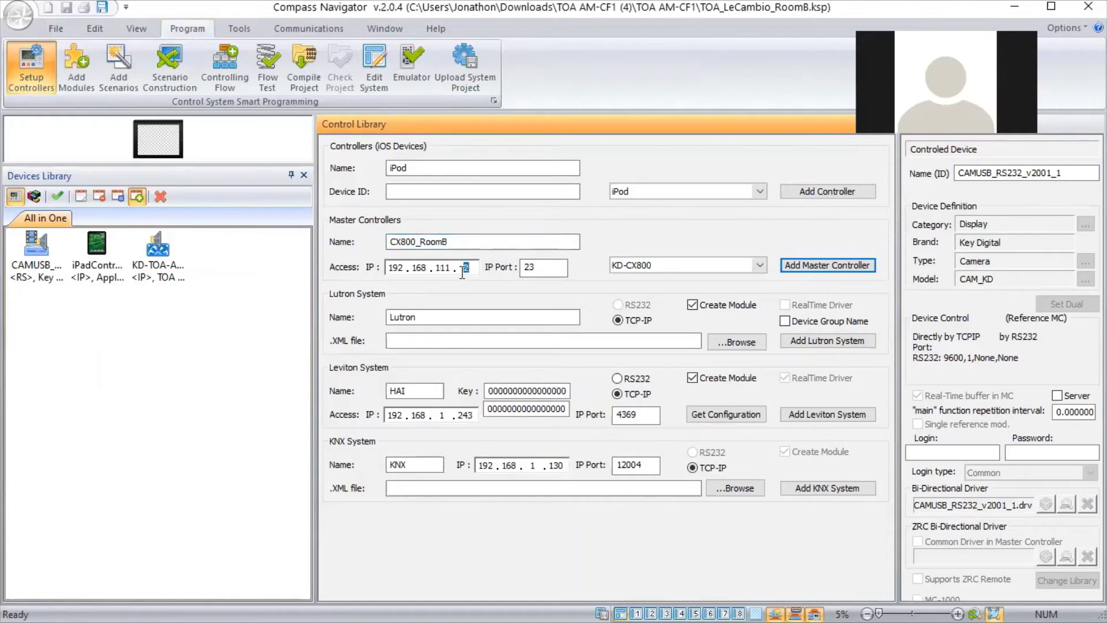
{"action": "type", "text": "1"}
{"action": "left_click", "coordinate": [829, 265]}
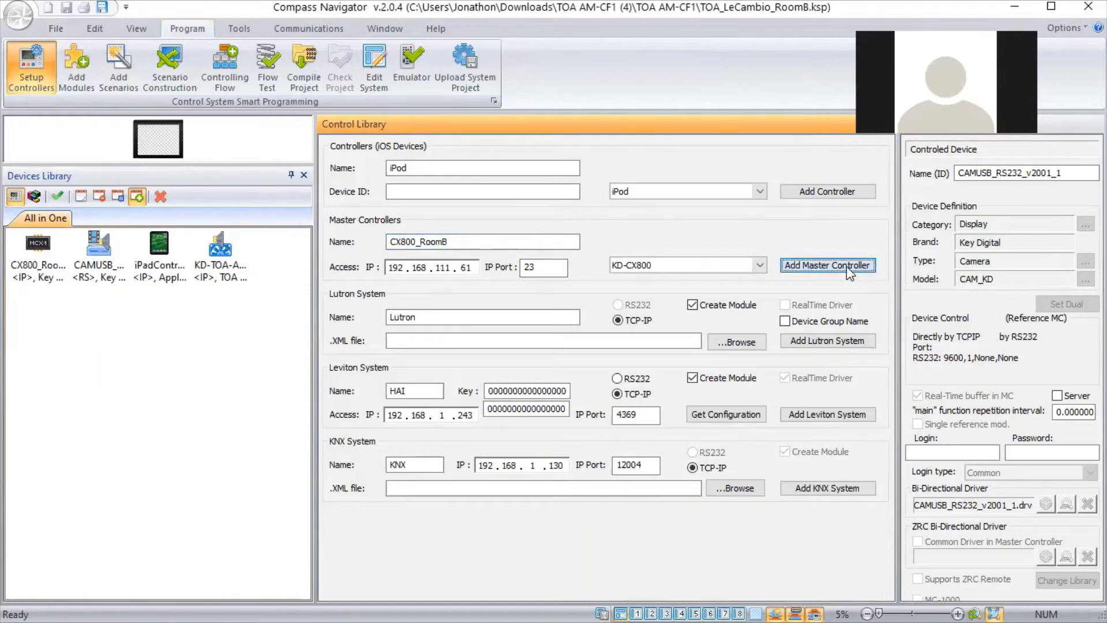
{"action": "left_click", "coordinate": [226, 74]}
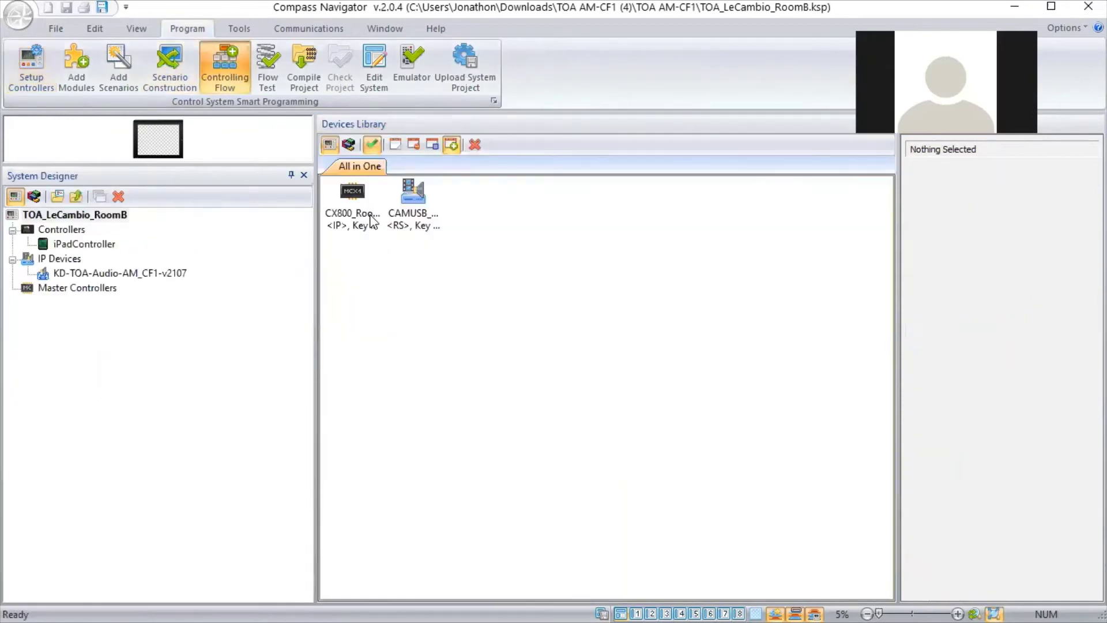
{"action": "left_click_drag", "start_coordinate": [372, 221], "coordinate": [90, 287]}
Step: Configure port 3 of CX800_RoomB as RS232 and assign the CAMUSB_RS232_v2001_1 camera to it
{"action": "left_click", "coordinate": [72, 346]}
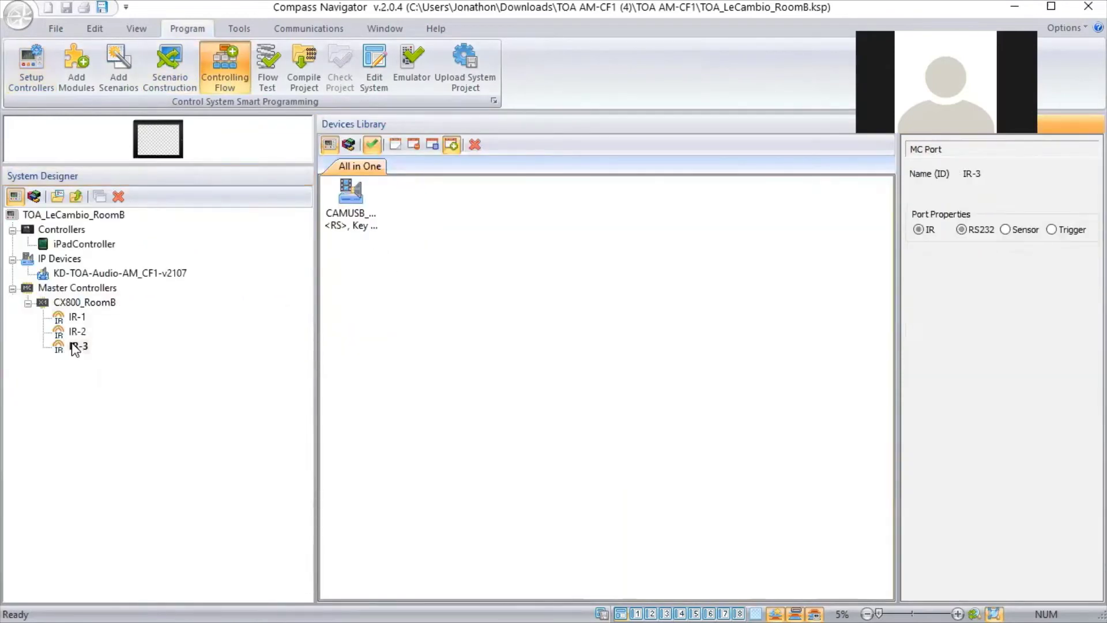
{"action": "right_click", "coordinate": [72, 346]}
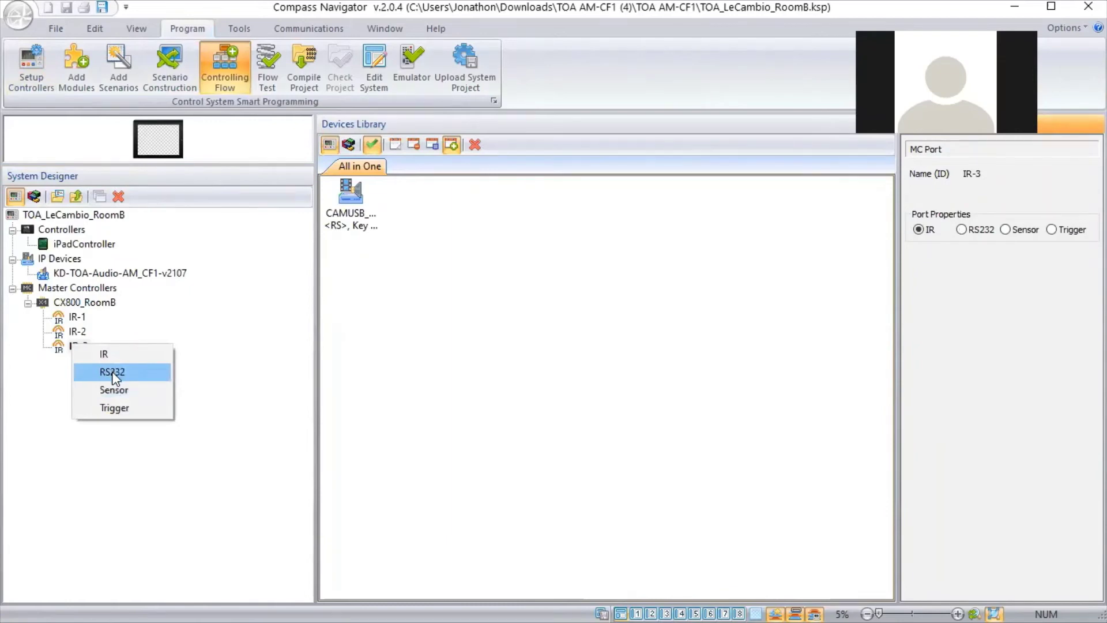
{"action": "left_click", "coordinate": [113, 372]}
{"action": "left_click_drag", "start_coordinate": [350, 196], "coordinate": [89, 347]}
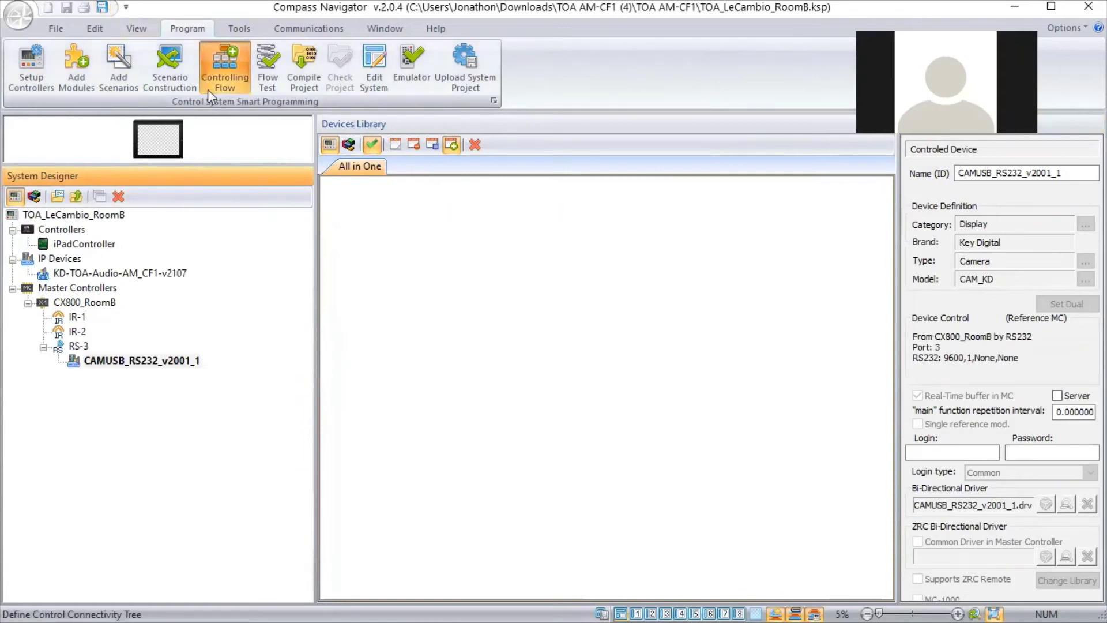
Step: Open the project for system editing and show the TOA_AMCF1_BeamSteering_Position_X variable's changeValue actions in an enlarged Events & Actions area
{"action": "left_click", "coordinate": [376, 68]}
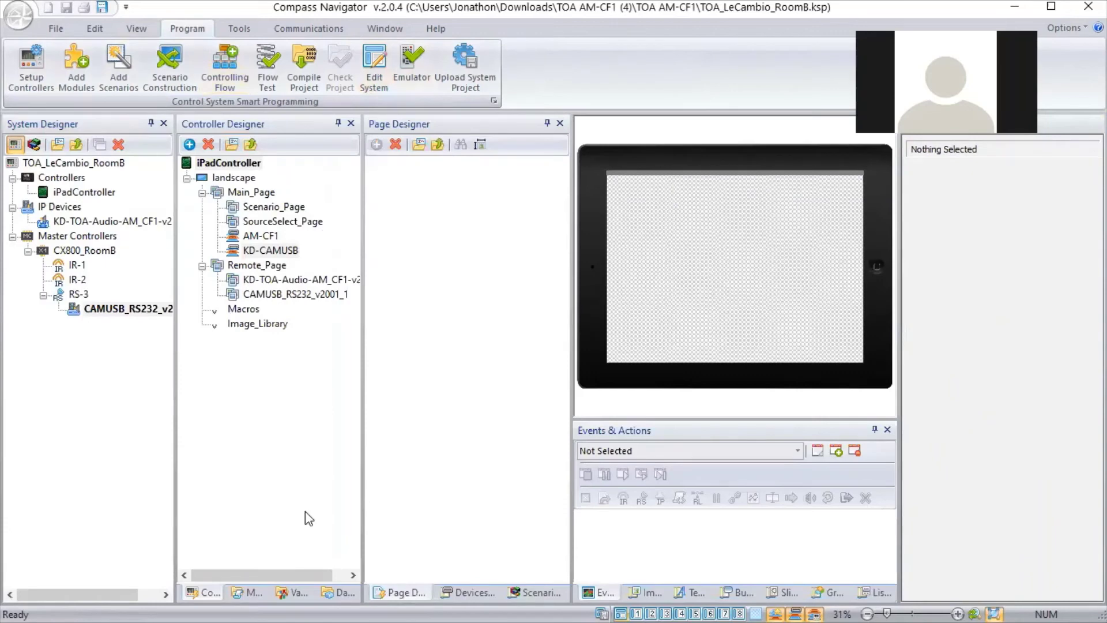
{"action": "left_click", "coordinate": [91, 192]}
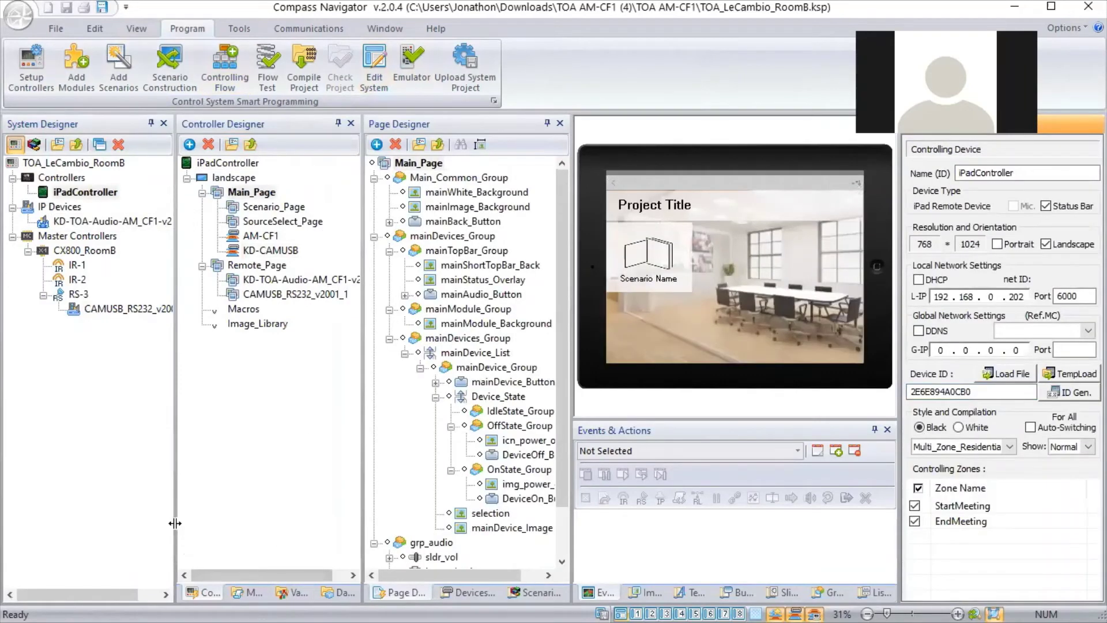
{"action": "left_click_drag", "start_coordinate": [174, 523], "coordinate": [132, 522]}
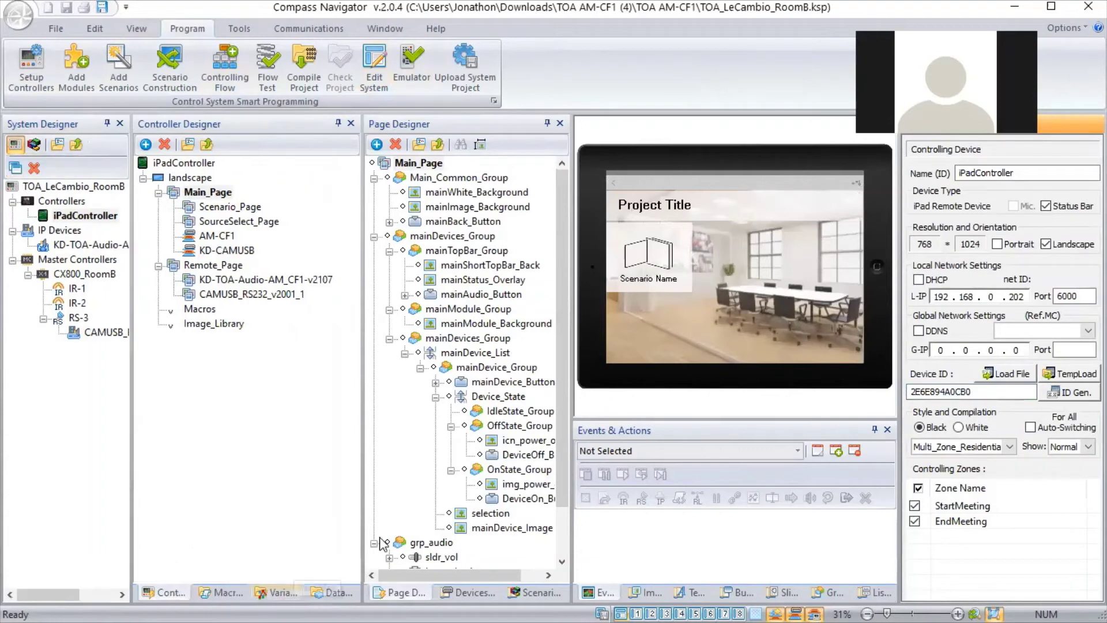
{"action": "left_click_drag", "start_coordinate": [363, 515], "coordinate": [352, 515]}
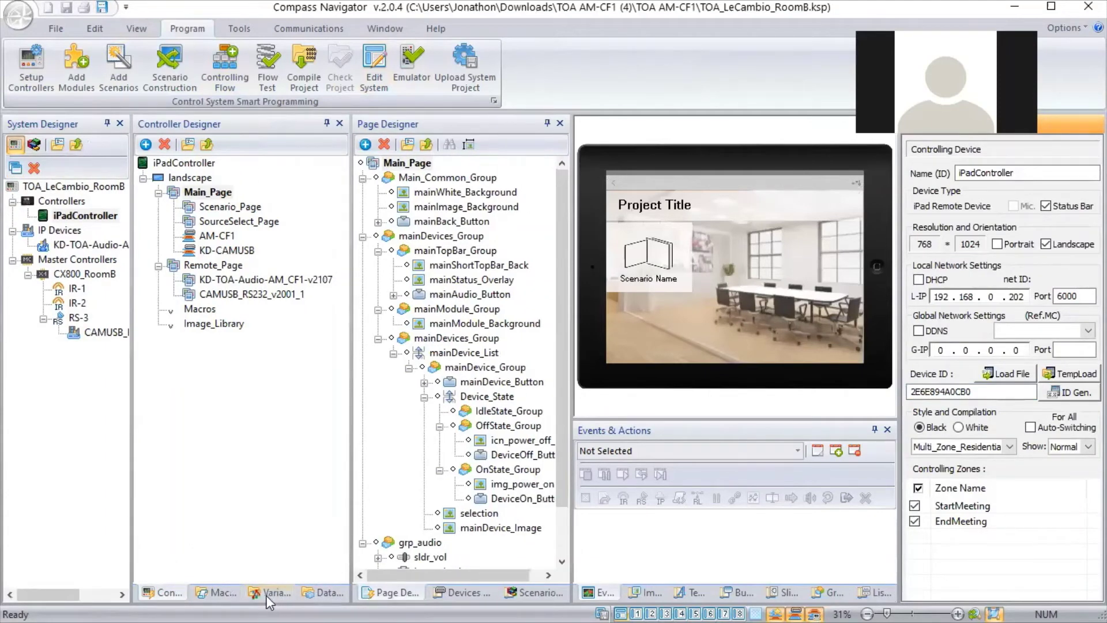
{"action": "left_click", "coordinate": [269, 592]}
{"action": "scroll", "coordinate": [237, 461], "scroll_direction": "up", "scroll_amount": 10}
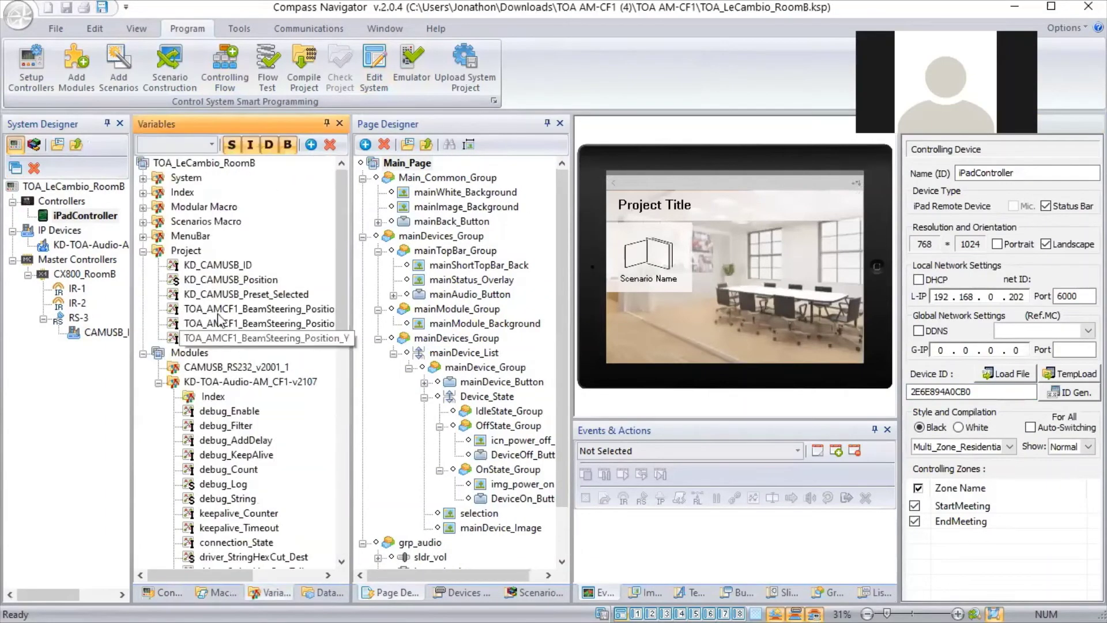
{"action": "left_click", "coordinate": [276, 323]}
{"action": "left_click_drag", "start_coordinate": [572, 356], "coordinate": [503, 354]}
{"action": "left_click_drag", "start_coordinate": [662, 419], "coordinate": [659, 256]}
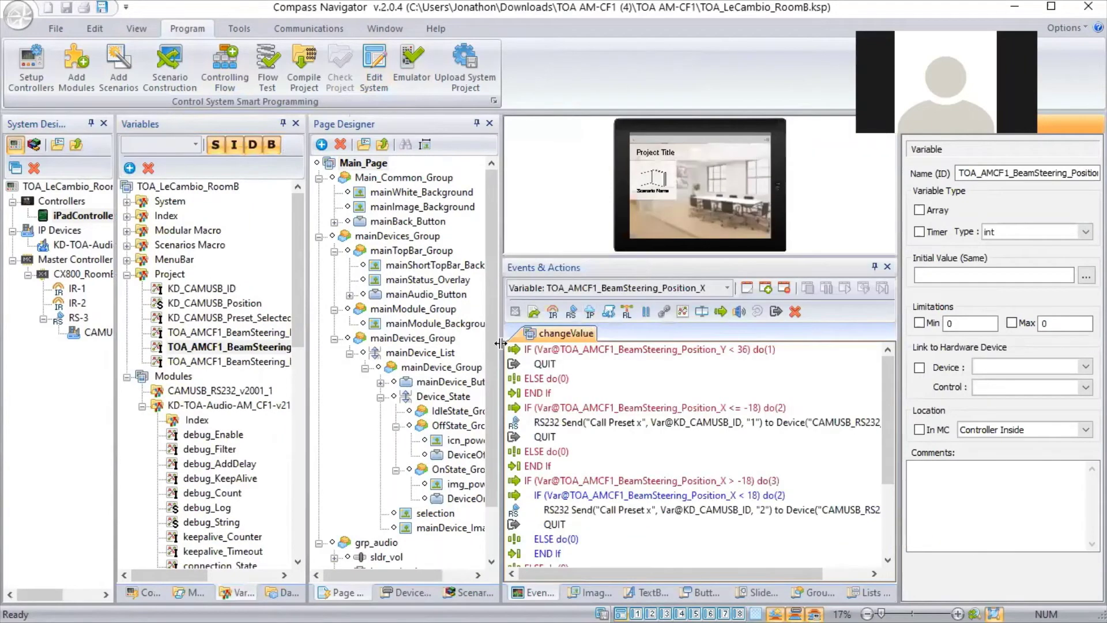
{"action": "left_click_drag", "start_coordinate": [501, 344], "coordinate": [428, 343]}
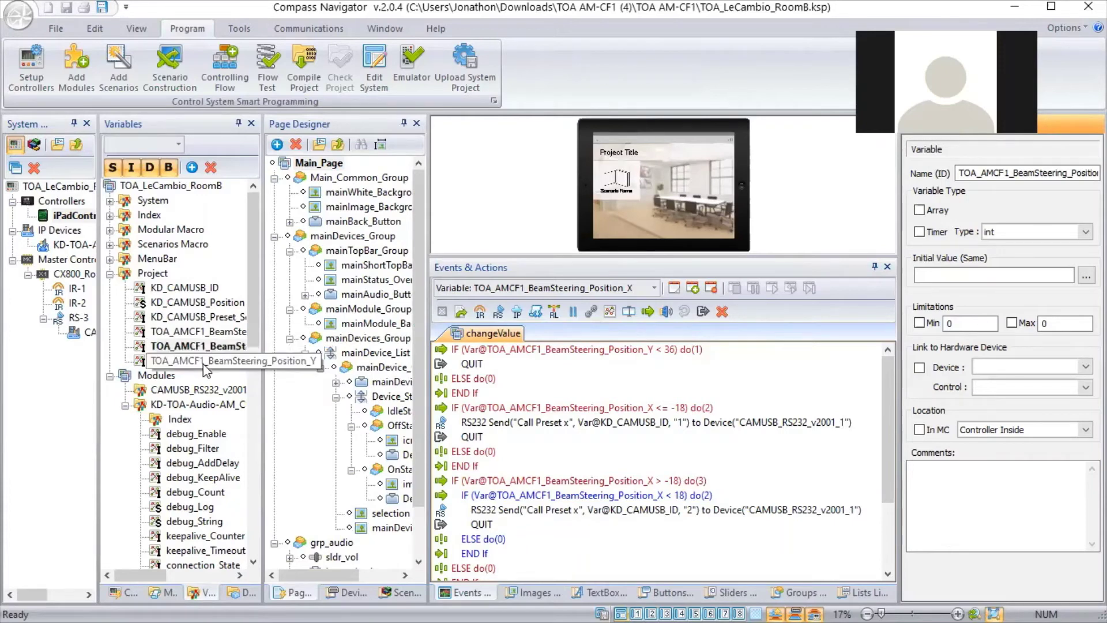
Step: Check the BeamSteering_Position_Y variable's events, and read the comment on the first IF condition of BeamSteering_Position_X
{"action": "left_click", "coordinate": [204, 364]}
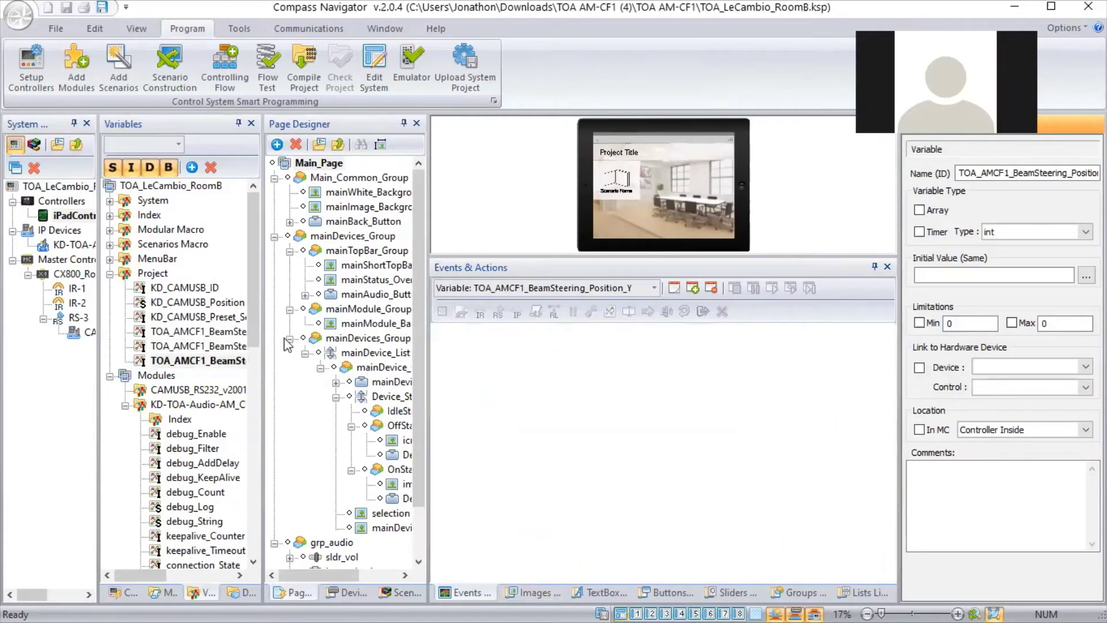
{"action": "left_click", "coordinate": [235, 349]}
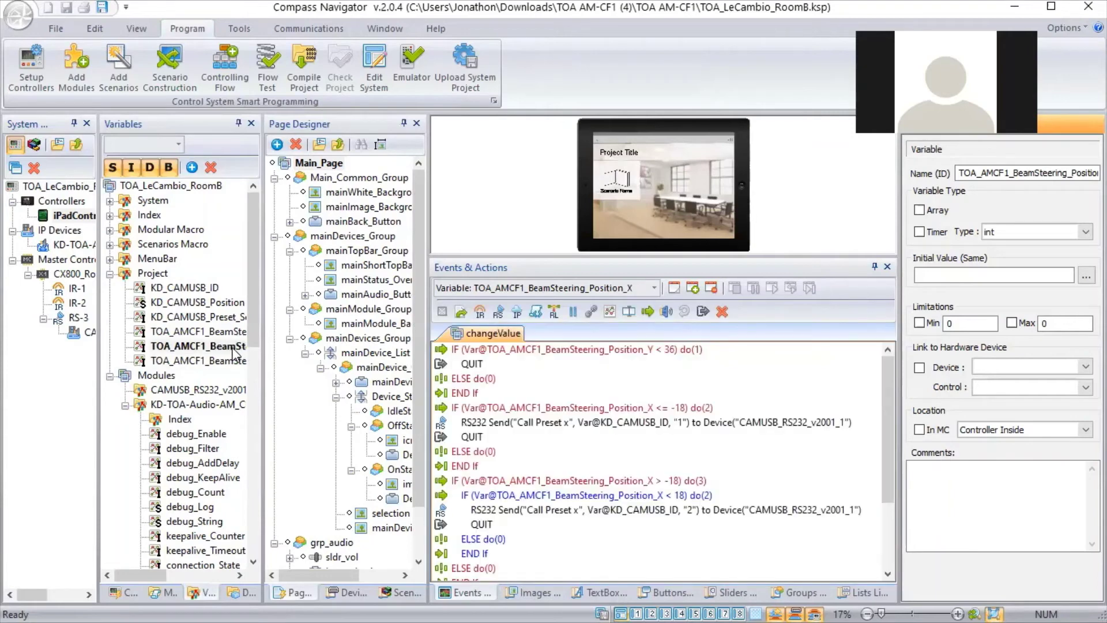
{"action": "left_click", "coordinate": [562, 349]}
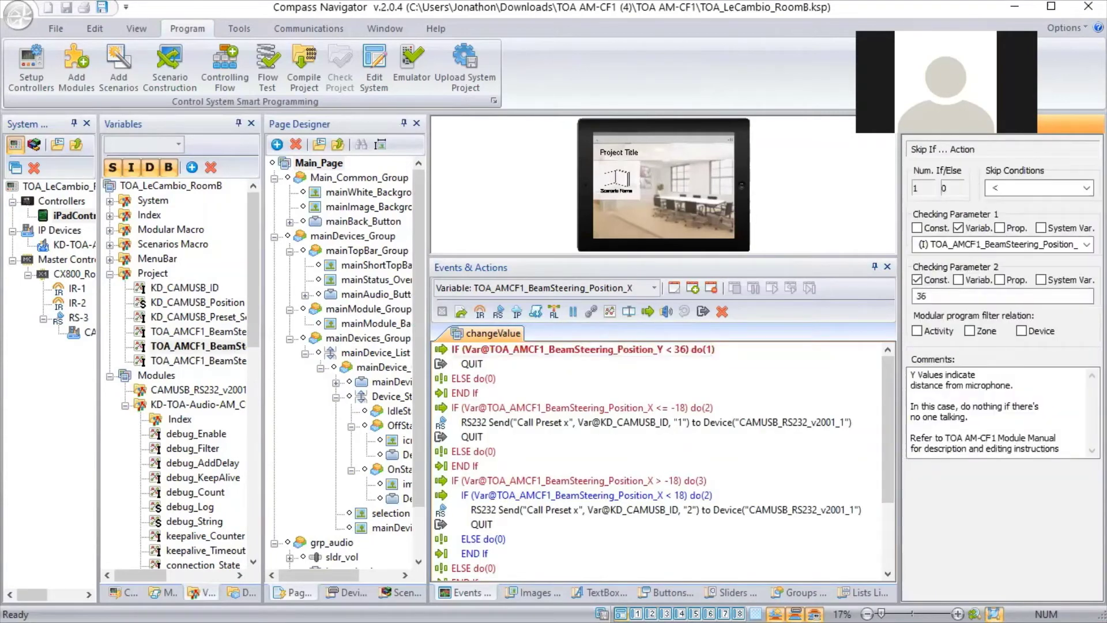
{"action": "left_click_drag", "start_coordinate": [971, 417], "coordinate": [911, 407]}
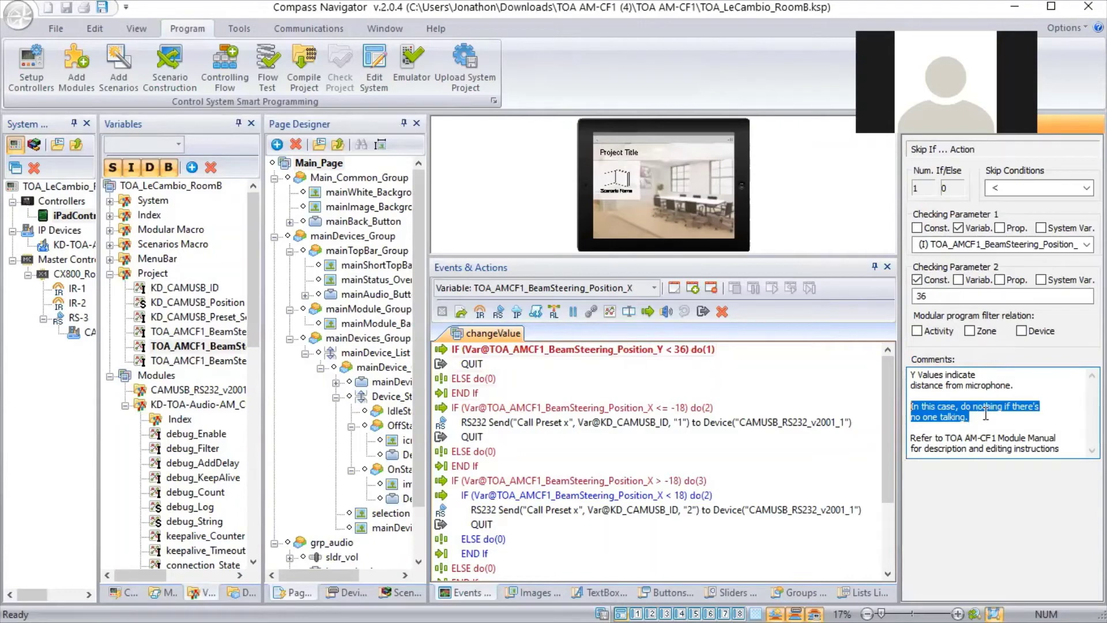
Step: Set the constant in the first IF condition to 50, so it tests BeamSteering_Position_Y < 50
{"action": "left_click", "coordinate": [616, 353]}
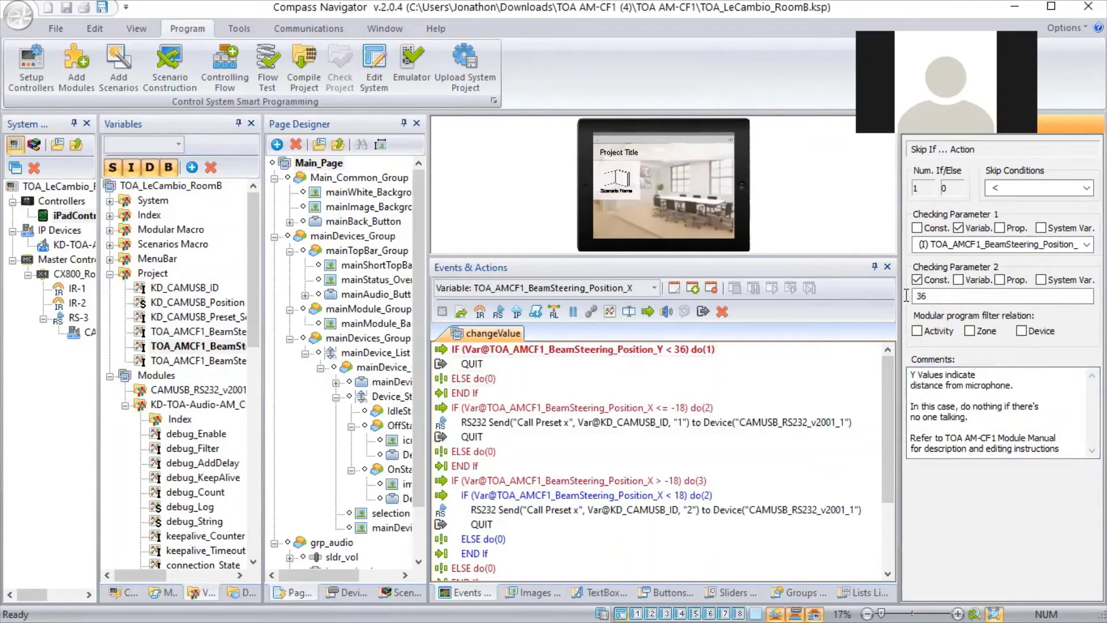
{"action": "key", "text": "Tab"}
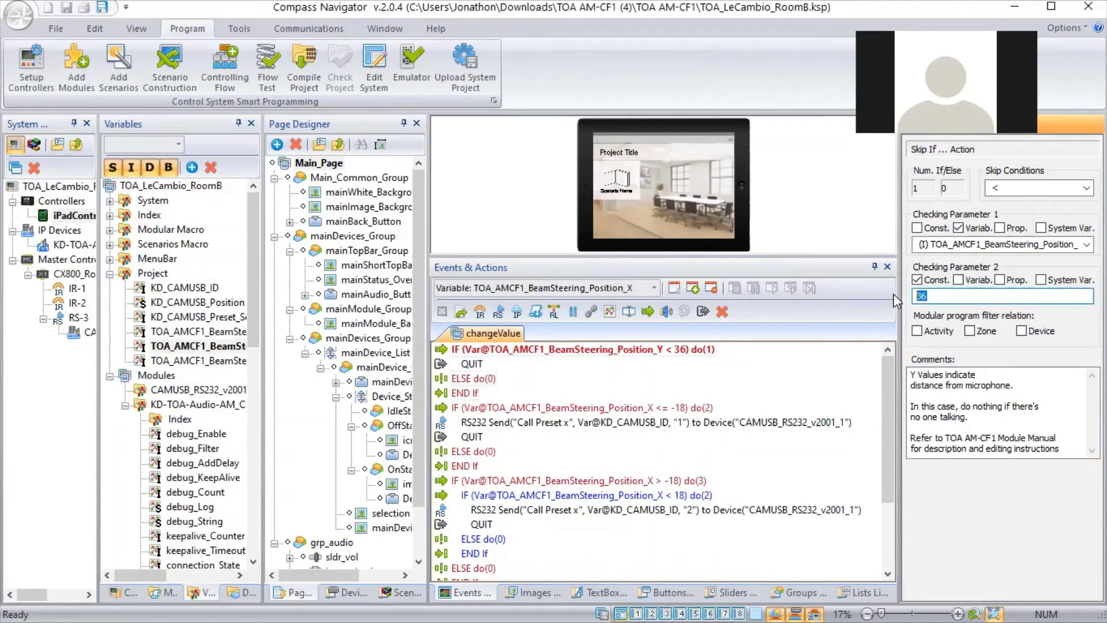
{"action": "type", "text": "55"}
{"action": "left_click_drag", "start_coordinate": [939, 296], "coordinate": [924, 297]}
{"action": "type", "text": "0"}
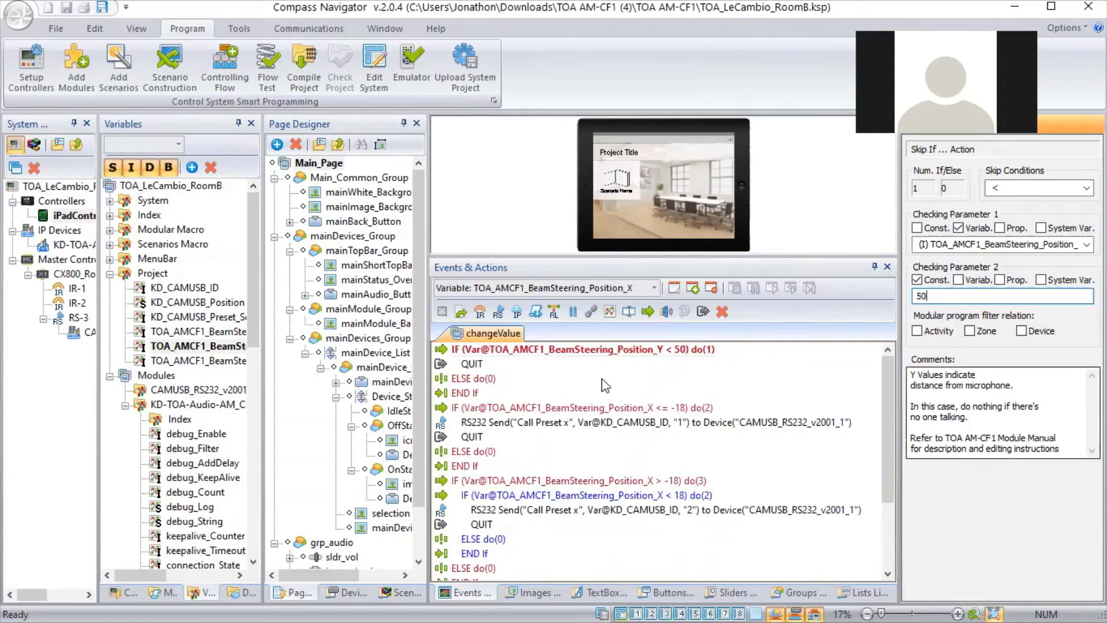
Step: Review the QUIT action and the Call Preset 1, 2 and 3 commands sent to the camera for each BeamSteering_Position_X range
{"action": "left_click", "coordinate": [473, 365]}
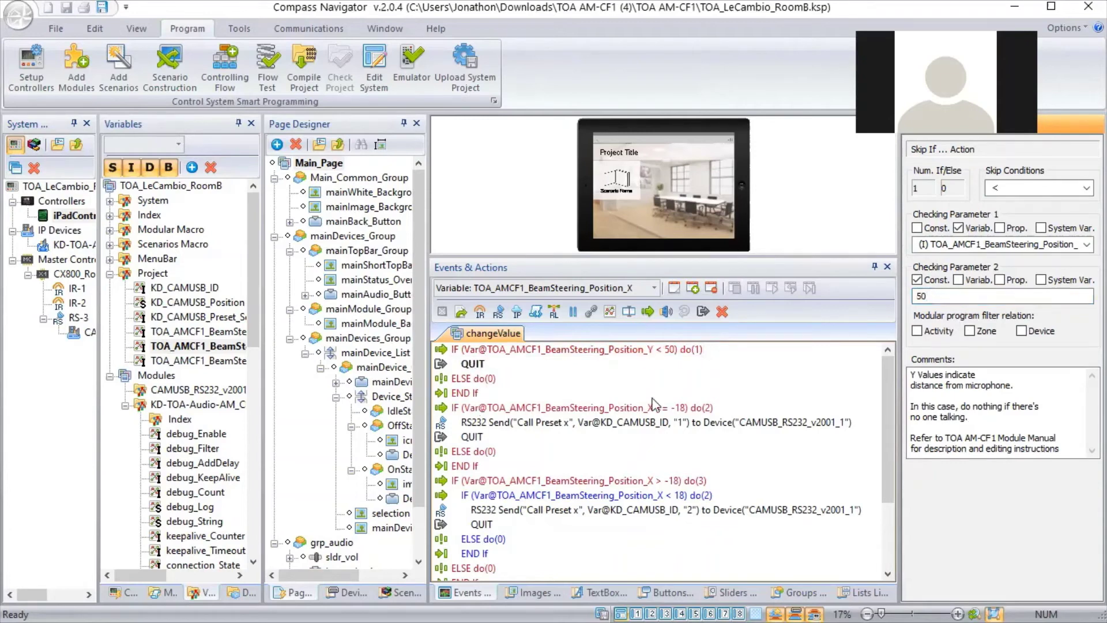
{"action": "left_click", "coordinate": [690, 426]}
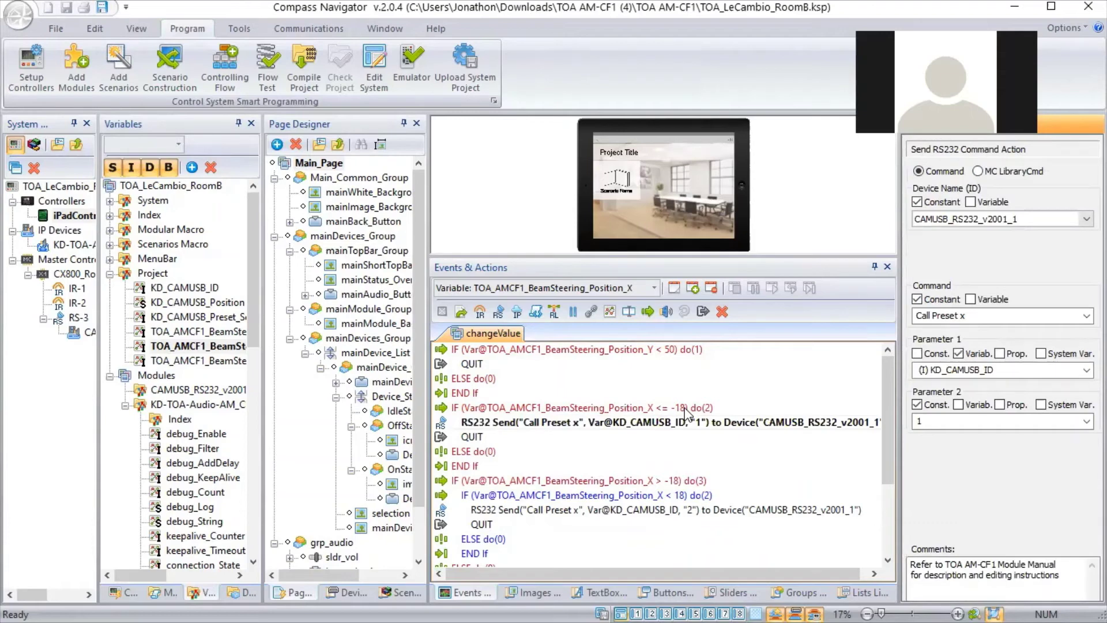
{"action": "scroll", "coordinate": [689, 465], "scroll_direction": "down", "scroll_amount": 1}
{"action": "left_click", "coordinate": [692, 468]}
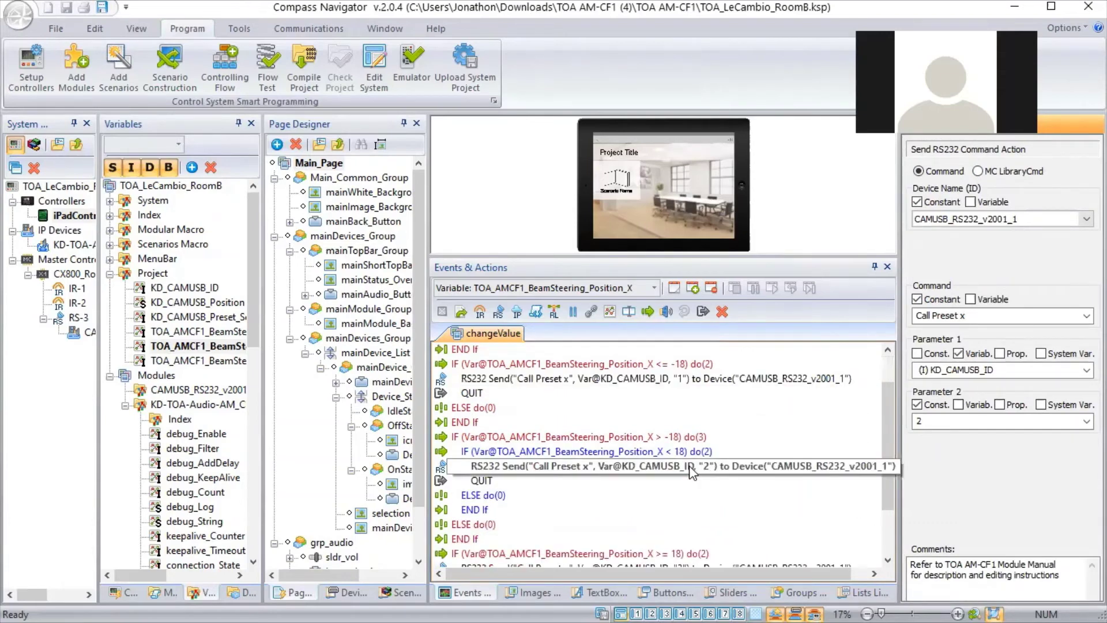
{"action": "scroll", "coordinate": [692, 484], "scroll_direction": "down", "scroll_amount": 2}
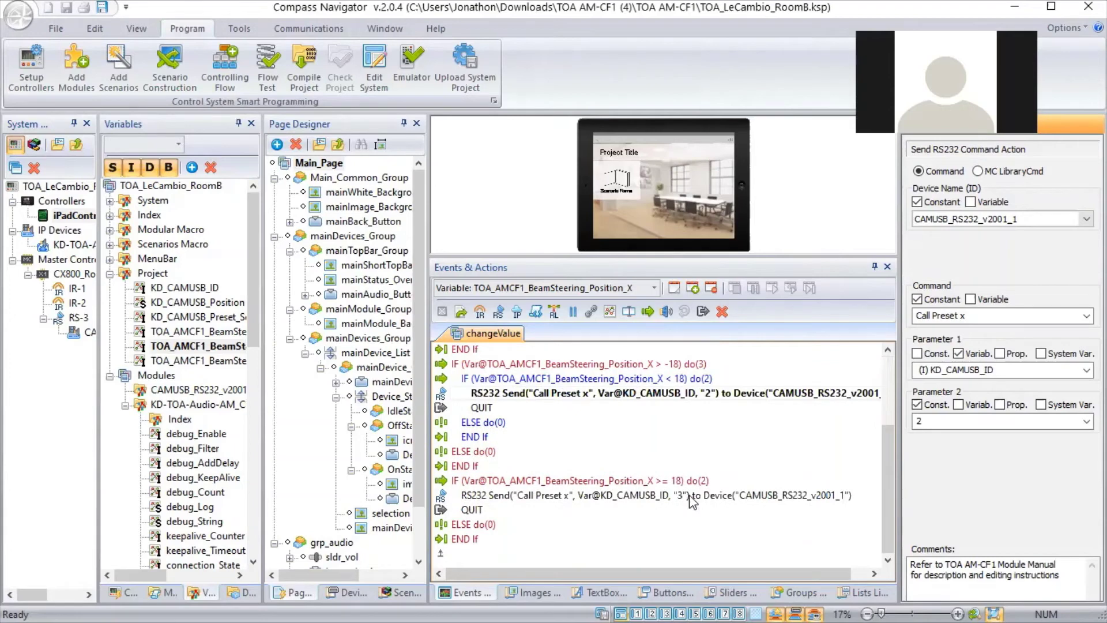
{"action": "left_click", "coordinate": [693, 500]}
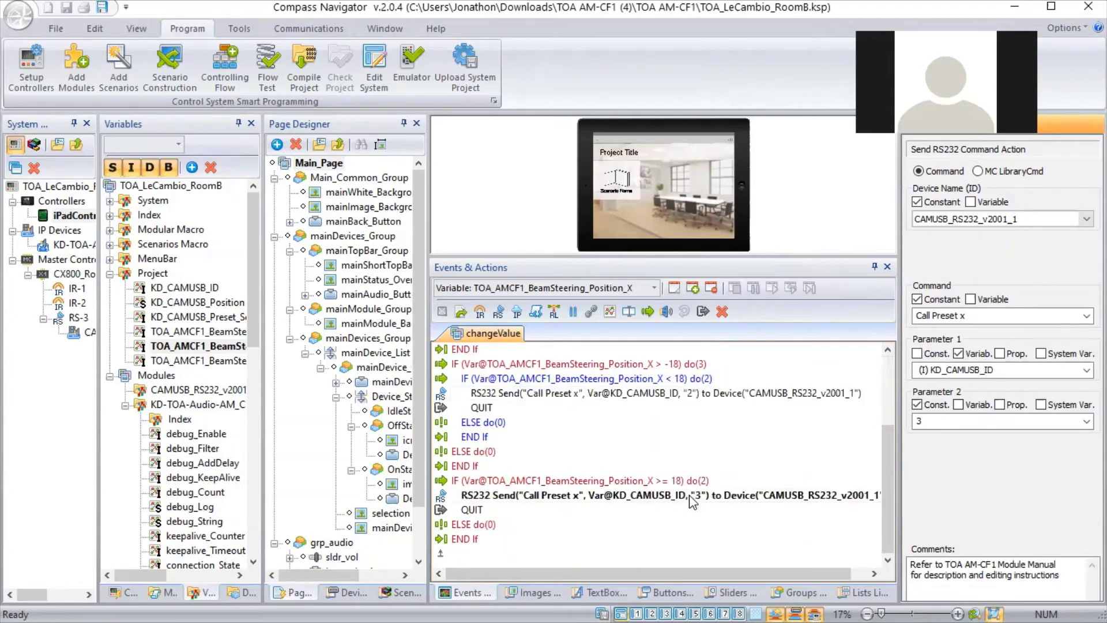
{"action": "left_click", "coordinate": [679, 397]}
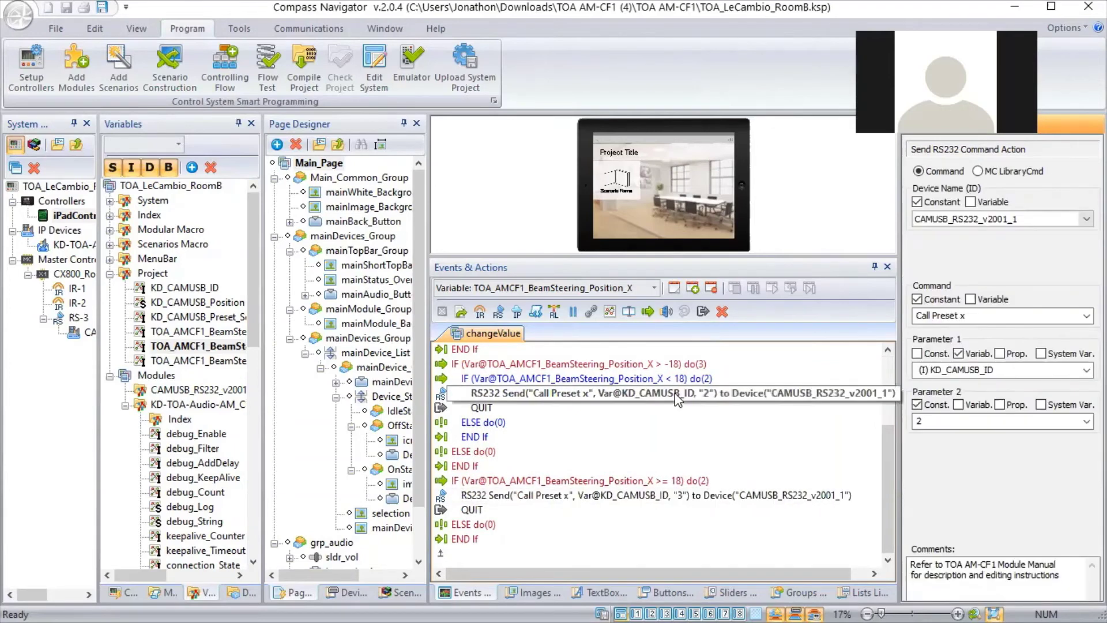
Step: Switch to the TOA AM-CF1 module manual in the browser and examine the preset zone diagram on page 4 enlarged
{"action": "key", "text": "alt+Tab"}
{"action": "key", "text": "Tab"}
{"action": "key", "text": "Tab"}
{"action": "scroll", "coordinate": [573, 369], "scroll_direction": "up", "scroll_amount": 10}
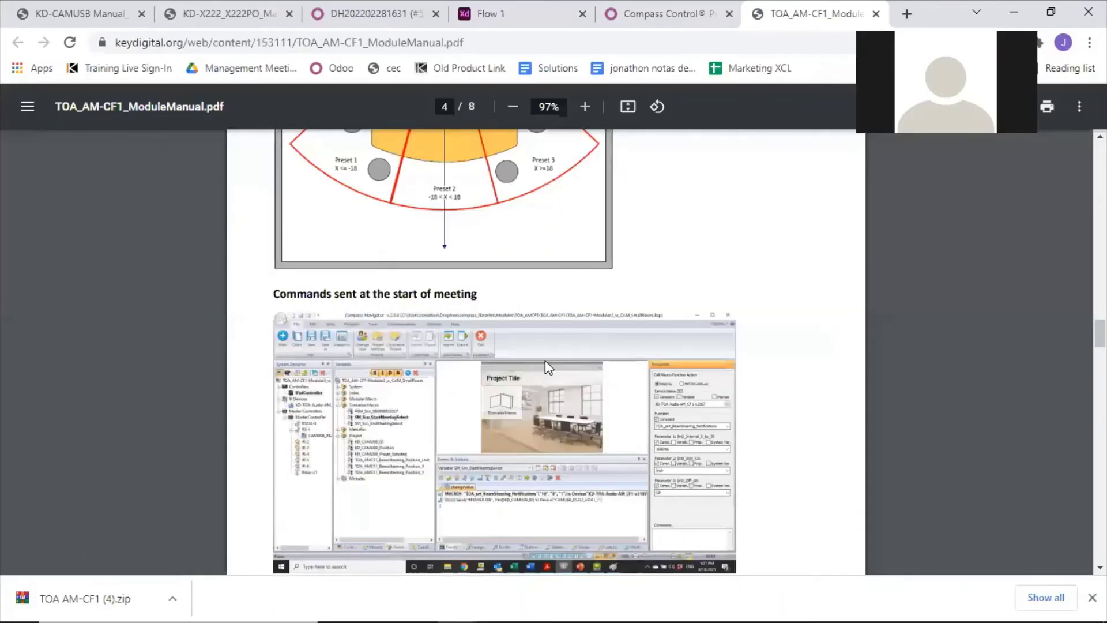
{"action": "scroll", "coordinate": [341, 350], "scroll_direction": "up", "scroll_amount": 3}
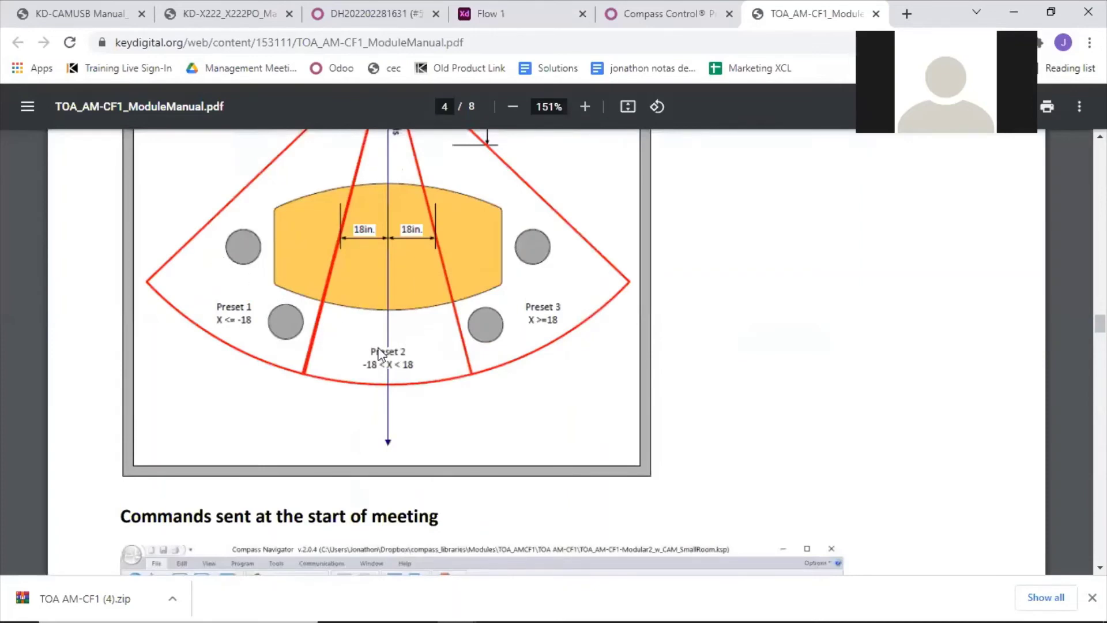
Step: Compare the manual's room diagram with the BeamSteering_Position_X conditions and Call Preset 1, 2 and 3 commands, returning to Compass Navigator
{"action": "scroll", "coordinate": [543, 291], "scroll_direction": "up", "scroll_amount": 3}
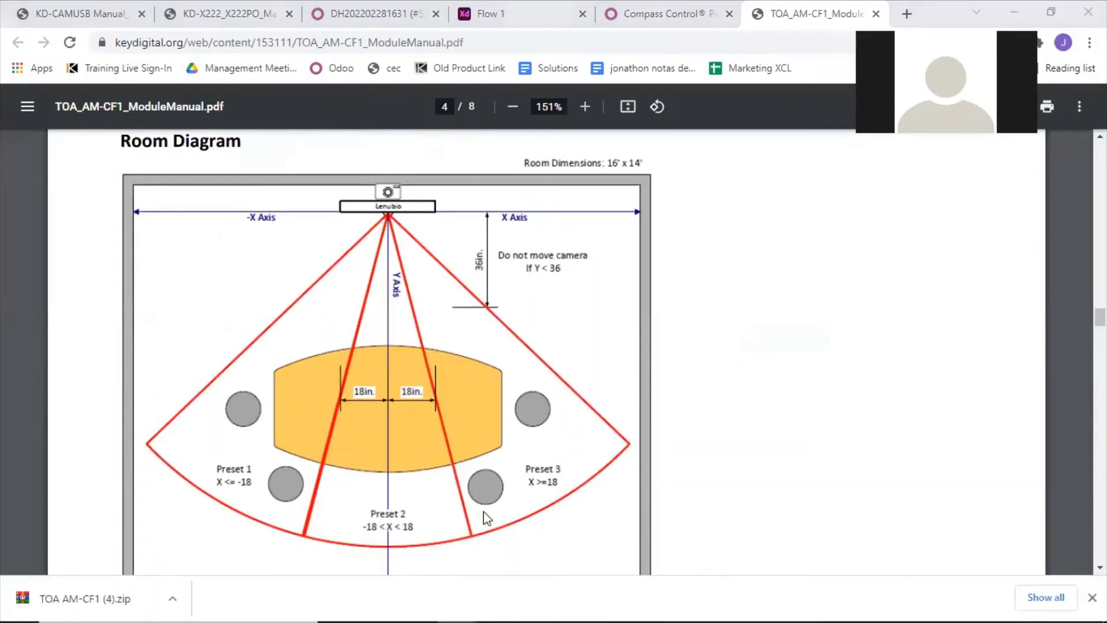
{"action": "key", "text": "alt+Tab"}
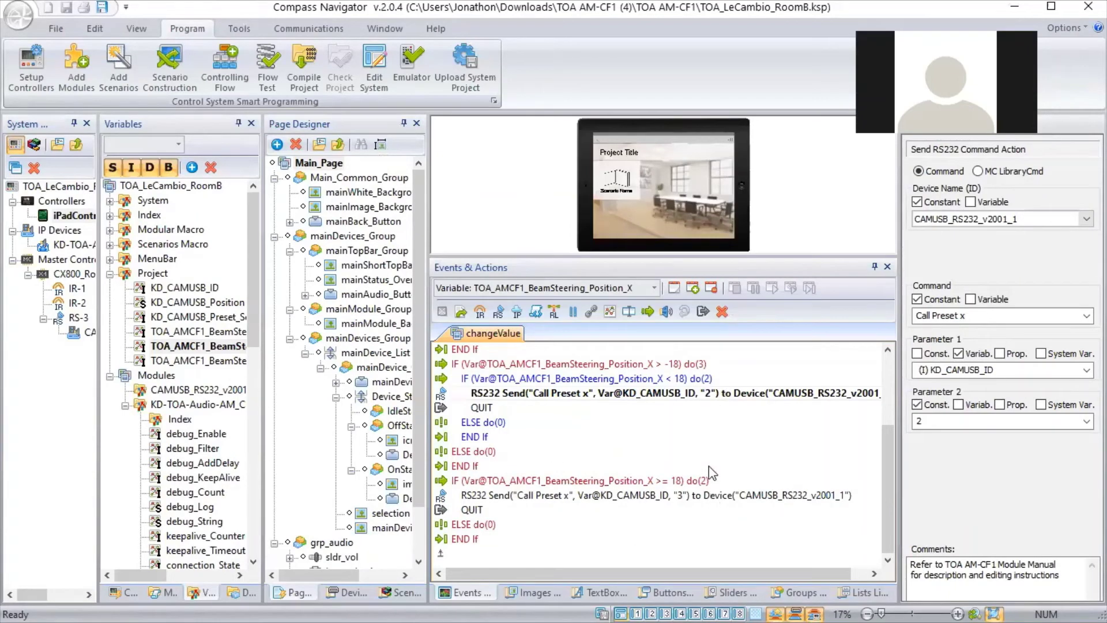
{"action": "scroll", "coordinate": [708, 466], "scroll_direction": "up", "scroll_amount": 2}
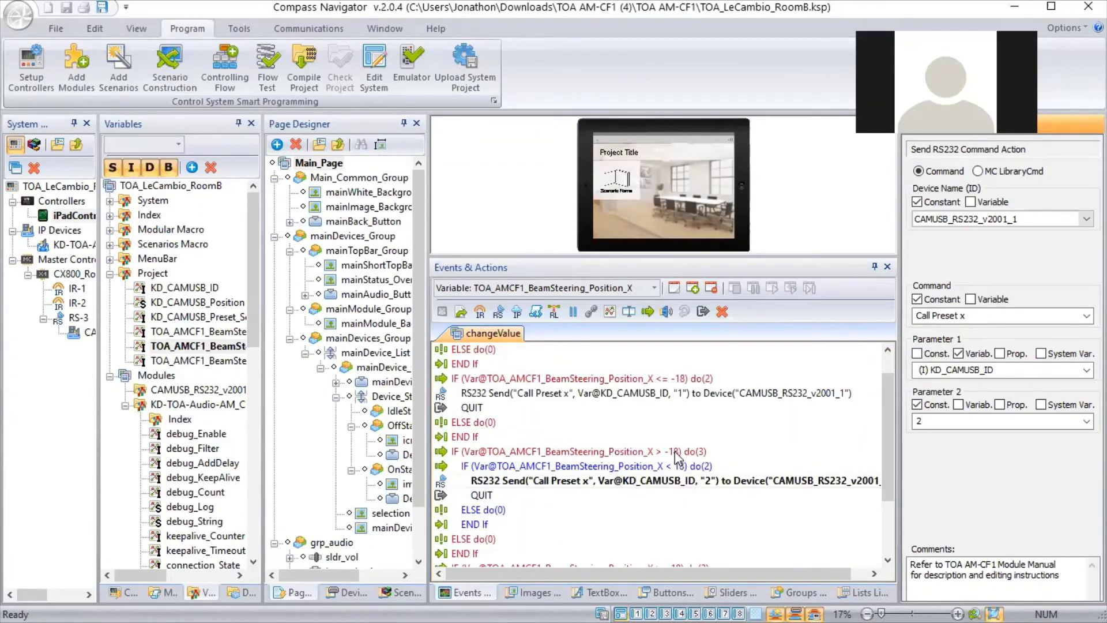
{"action": "left_click", "coordinate": [676, 454]}
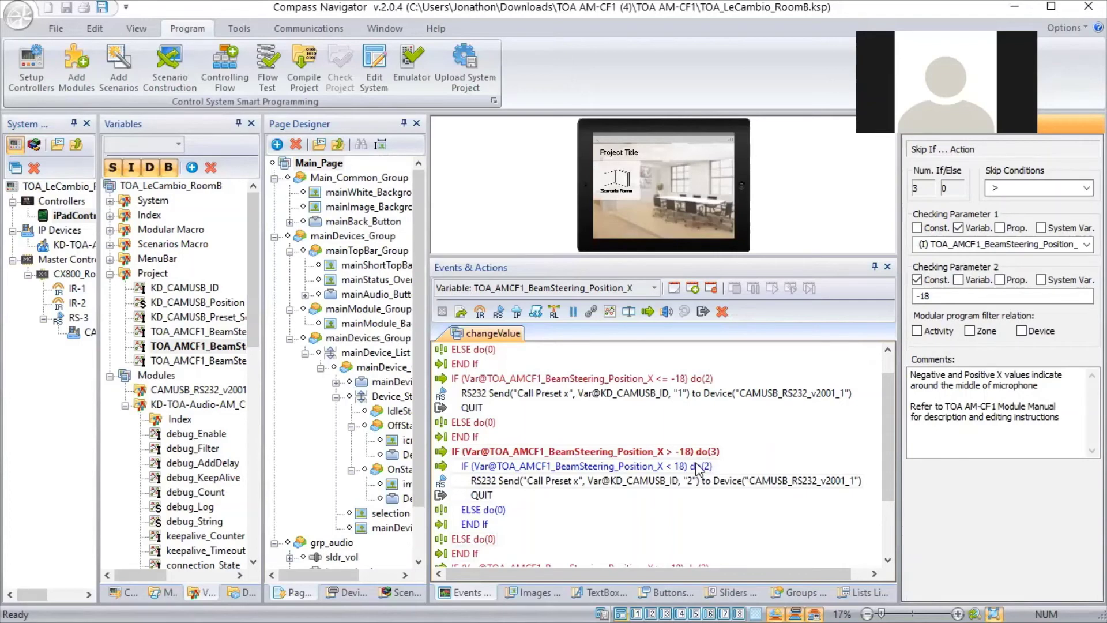
{"action": "left_click", "coordinate": [693, 398]}
{"action": "left_click", "coordinate": [692, 392]}
{"action": "scroll", "coordinate": [691, 391], "scroll_direction": "down", "scroll_amount": 2}
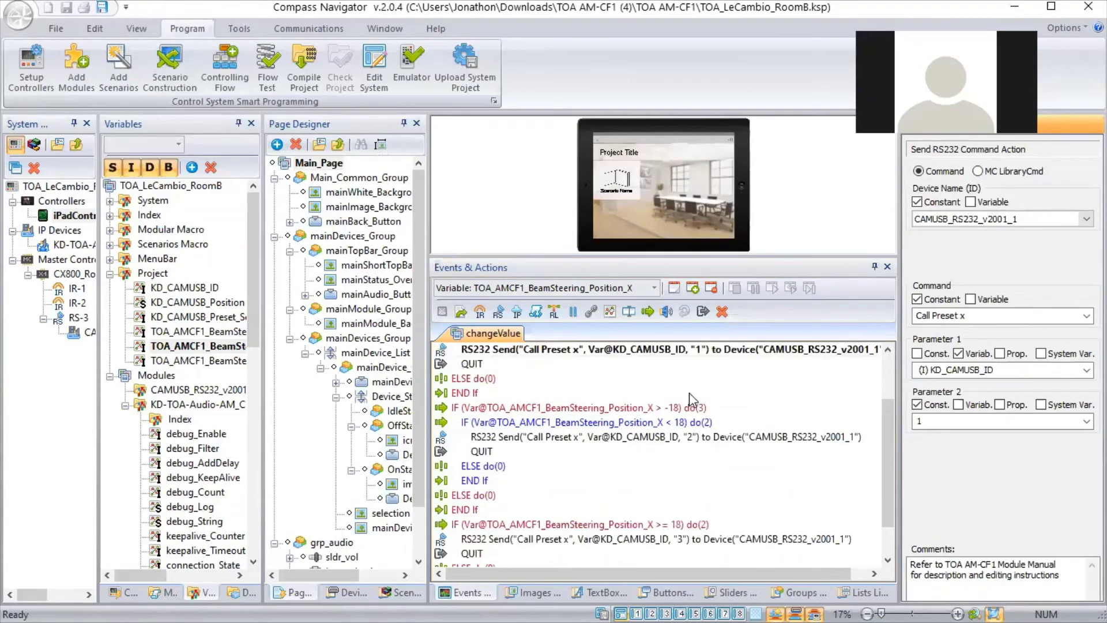
{"action": "left_click", "coordinate": [670, 499]}
{"action": "scroll", "coordinate": [668, 505], "scroll_direction": "up", "scroll_amount": 1}
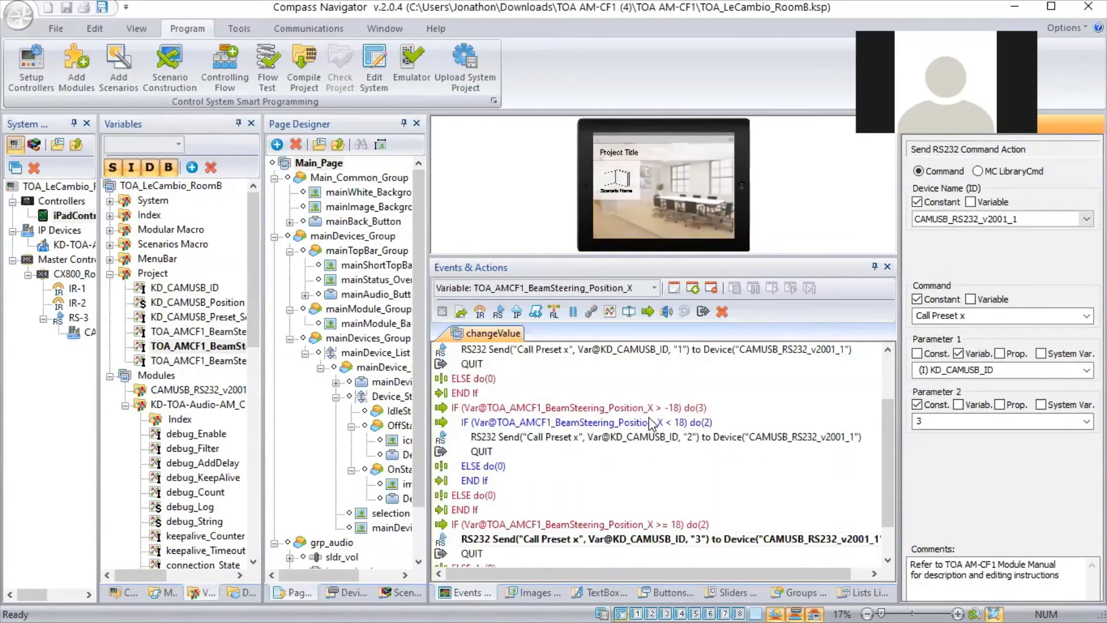
{"action": "left_click", "coordinate": [658, 438]}
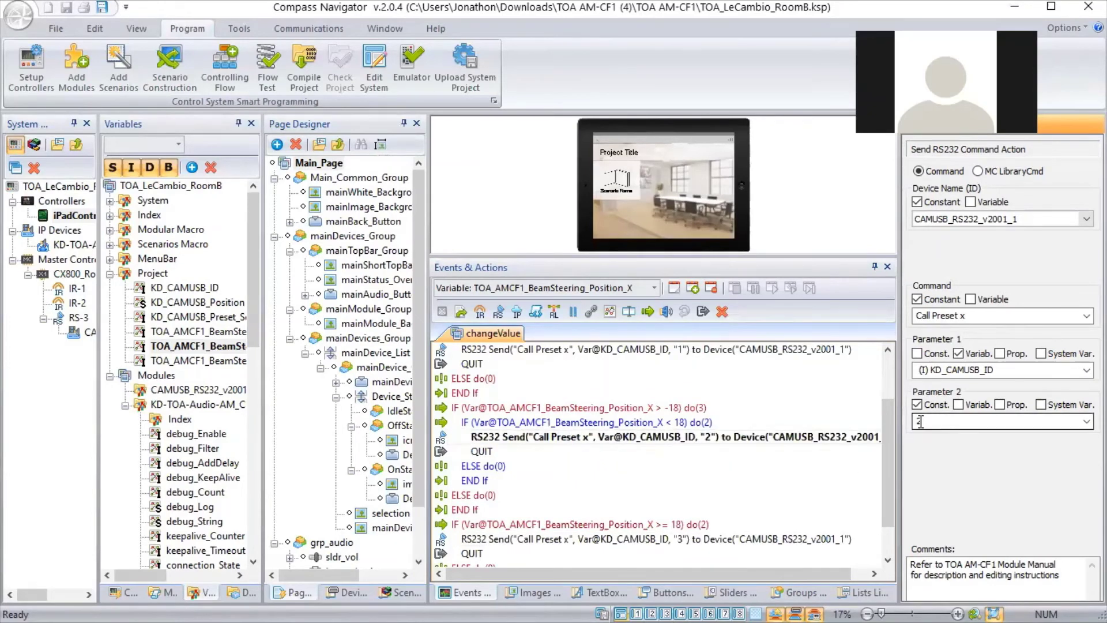
Step: Set the constants of the two nested Preset 2 conditions so they test BeamSteering_Position_X > -10 and < 10
{"action": "left_click", "coordinate": [710, 408]}
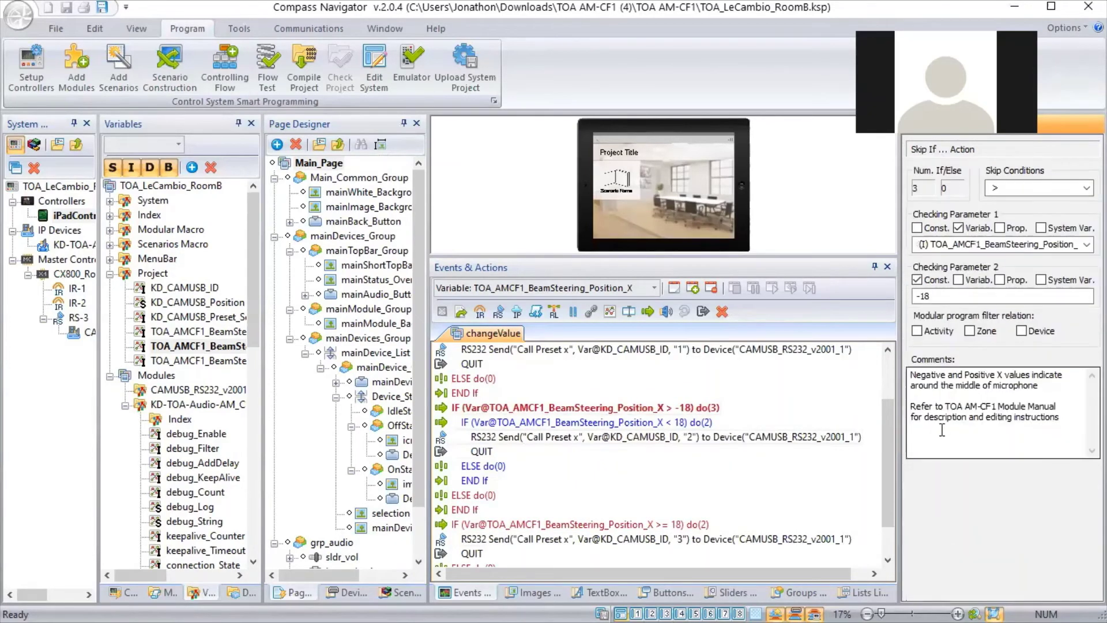
{"action": "left_click_drag", "start_coordinate": [931, 295], "coordinate": [923, 295]}
{"action": "type", "text": "0"}
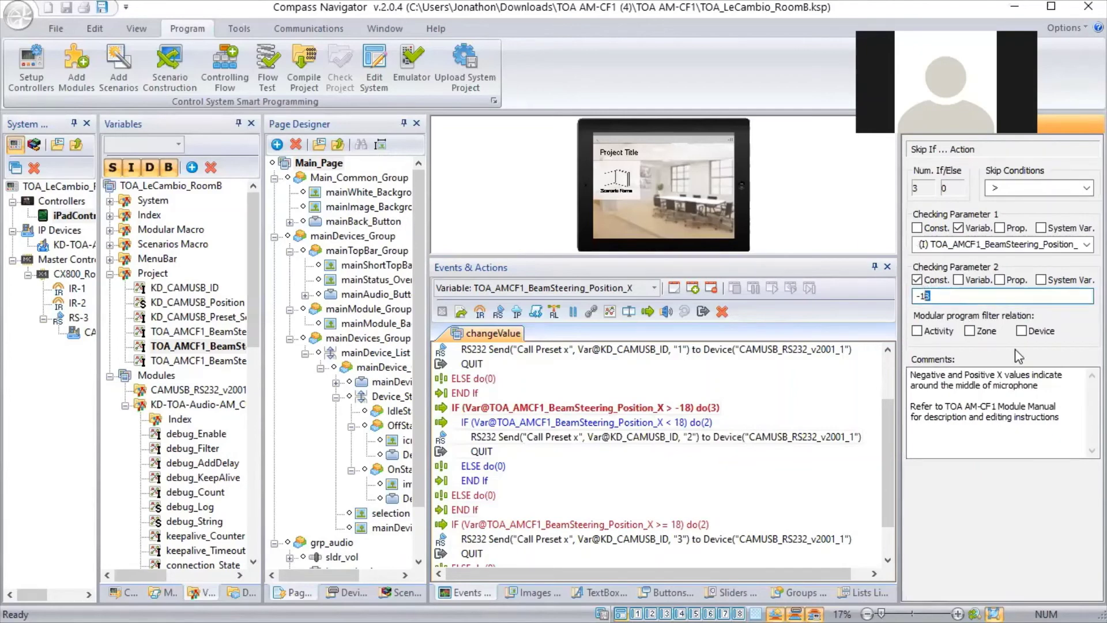
{"action": "left_click", "coordinate": [671, 423]}
{"action": "left_click_drag", "start_coordinate": [945, 296], "coordinate": [921, 295]}
{"action": "type", "text": "0"}
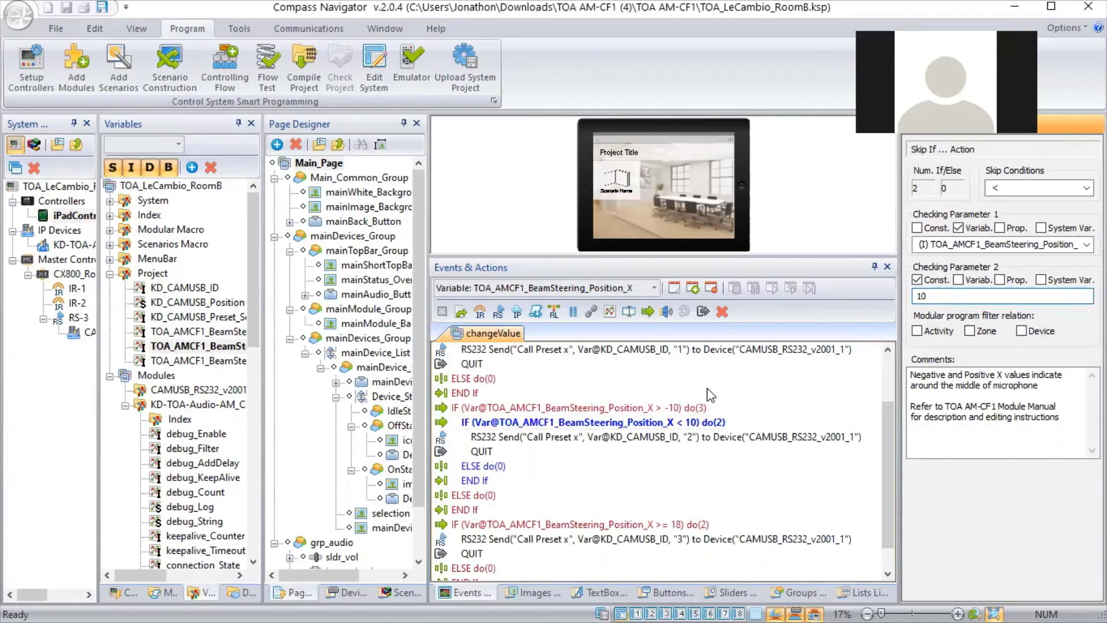
{"action": "left_click", "coordinate": [670, 422]}
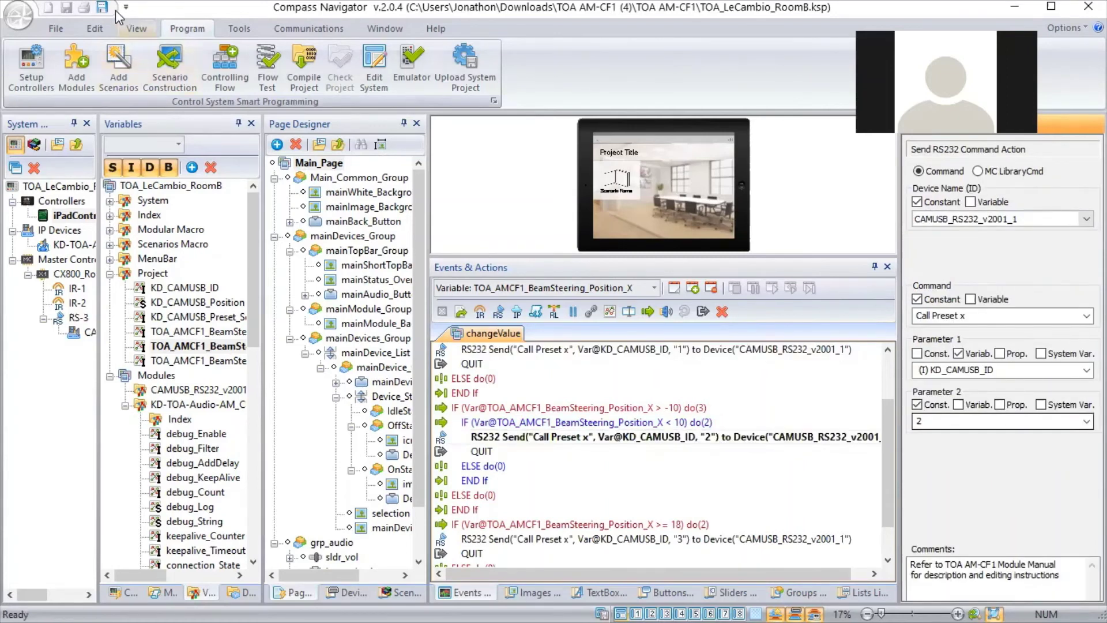
Step: Set the Preset 1 condition to BeamSteering_Position_X <= -10 and the Preset 3 condition to BeamSteering_Position_X >= 10
{"action": "key", "text": "Up"}
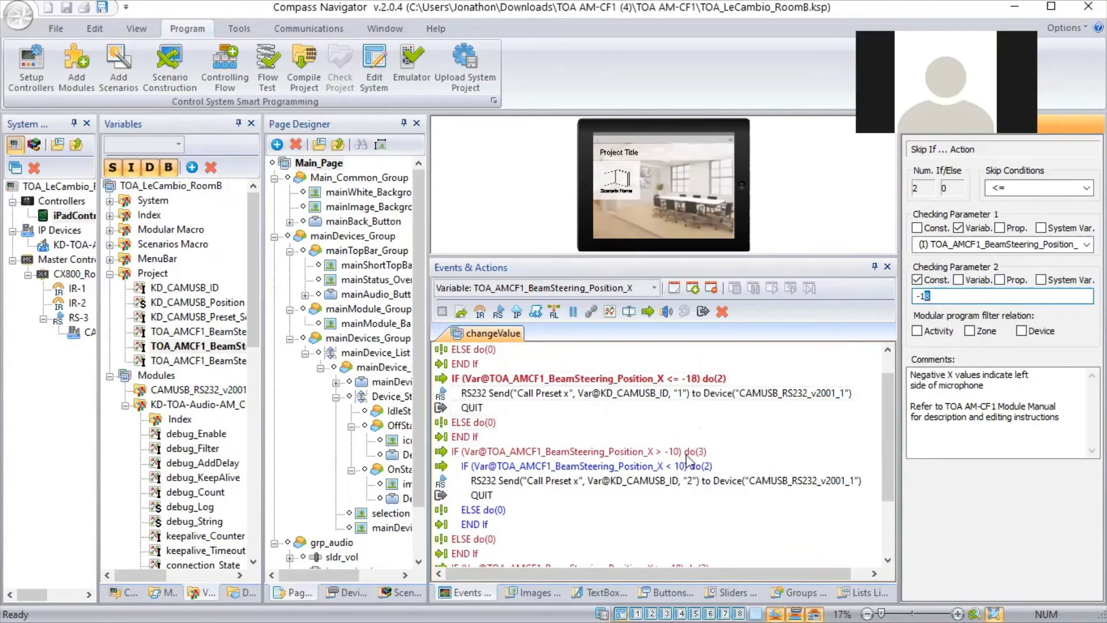
{"action": "type", "text": "0"}
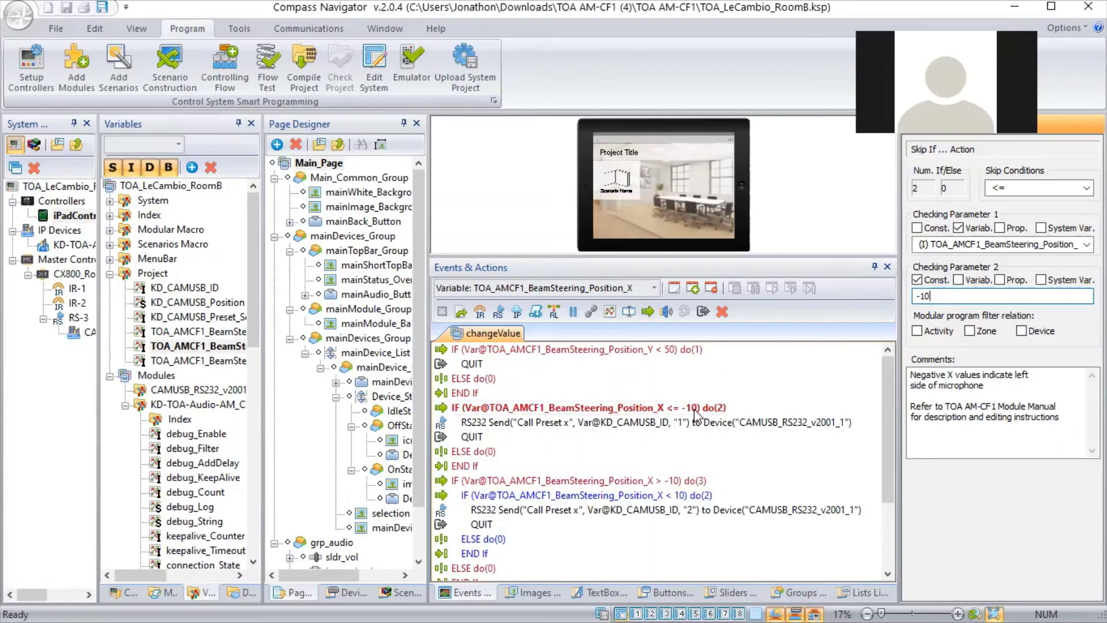
{"action": "scroll", "coordinate": [696, 430], "scroll_direction": "down", "scroll_amount": 3}
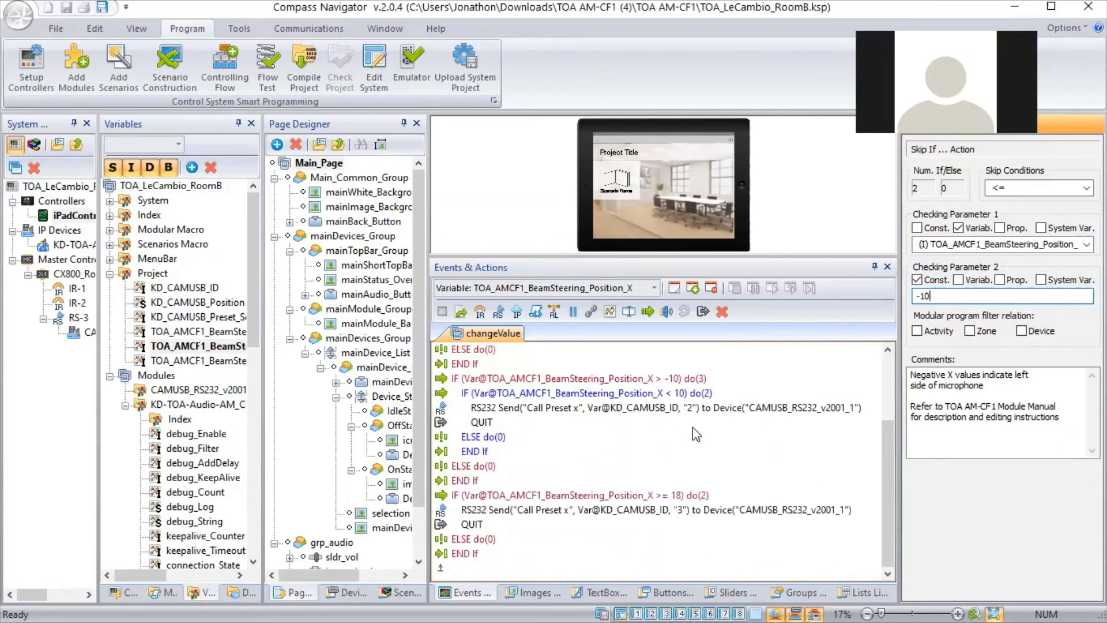
{"action": "left_click", "coordinate": [683, 497]}
{"action": "double_click", "coordinate": [946, 296]}
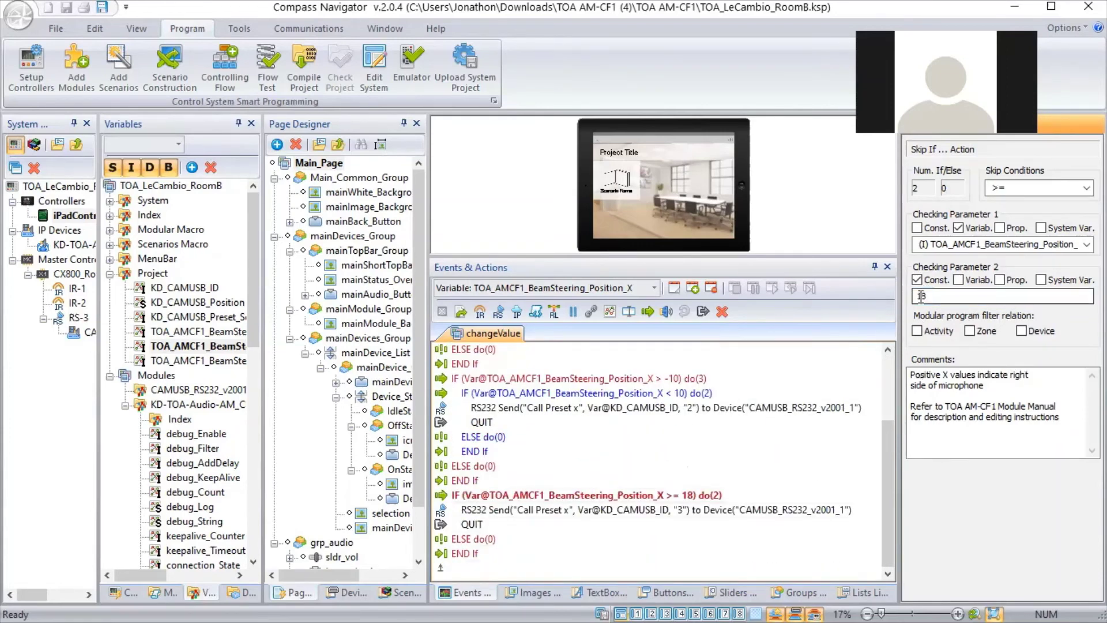
{"action": "type", "text": "10"}
Step: Save the current project and upload the system project
{"action": "scroll", "coordinate": [807, 398], "scroll_direction": "up", "scroll_amount": 1}
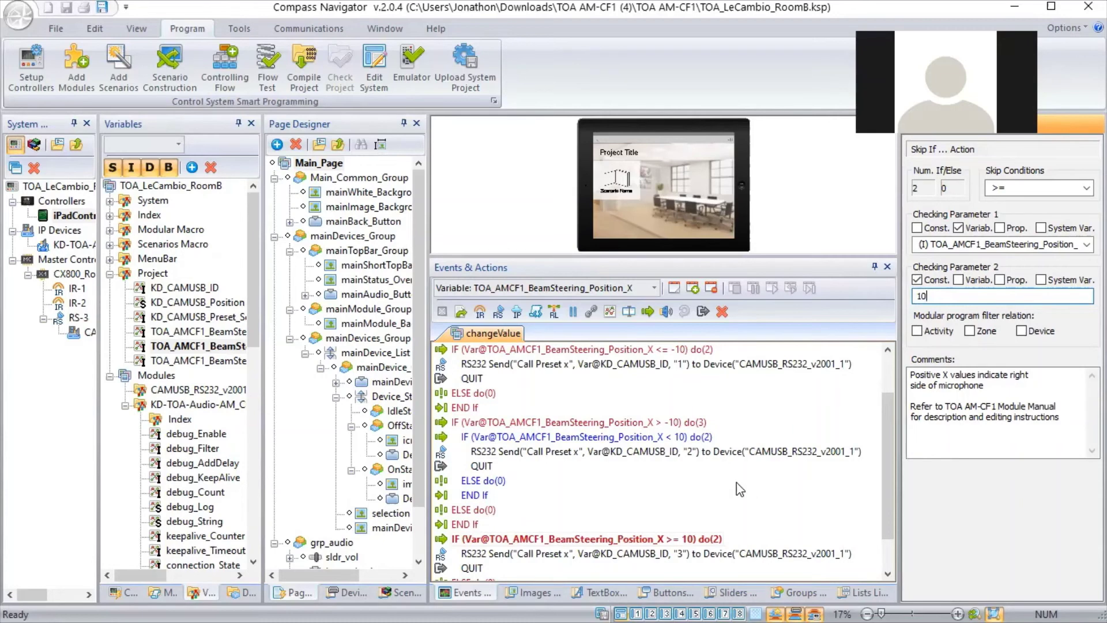
{"action": "scroll", "coordinate": [571, 452], "scroll_direction": "up", "scroll_amount": 1}
{"action": "scroll", "coordinate": [548, 452], "scroll_direction": "up", "scroll_amount": 1}
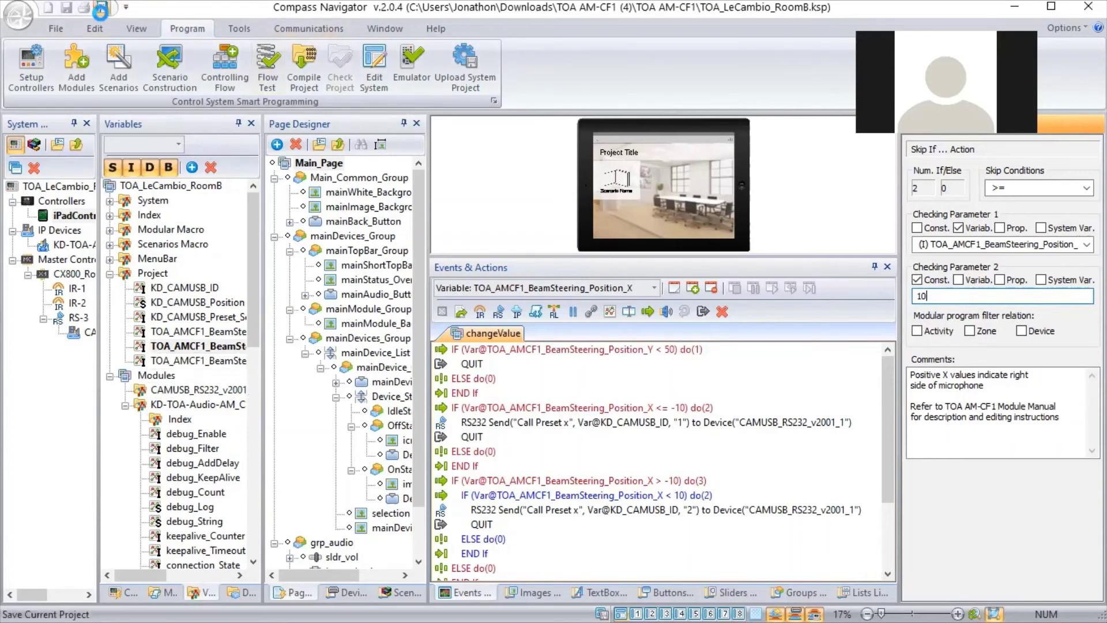
{"action": "scroll", "coordinate": [227, 40], "scroll_direction": "down", "scroll_amount": 2}
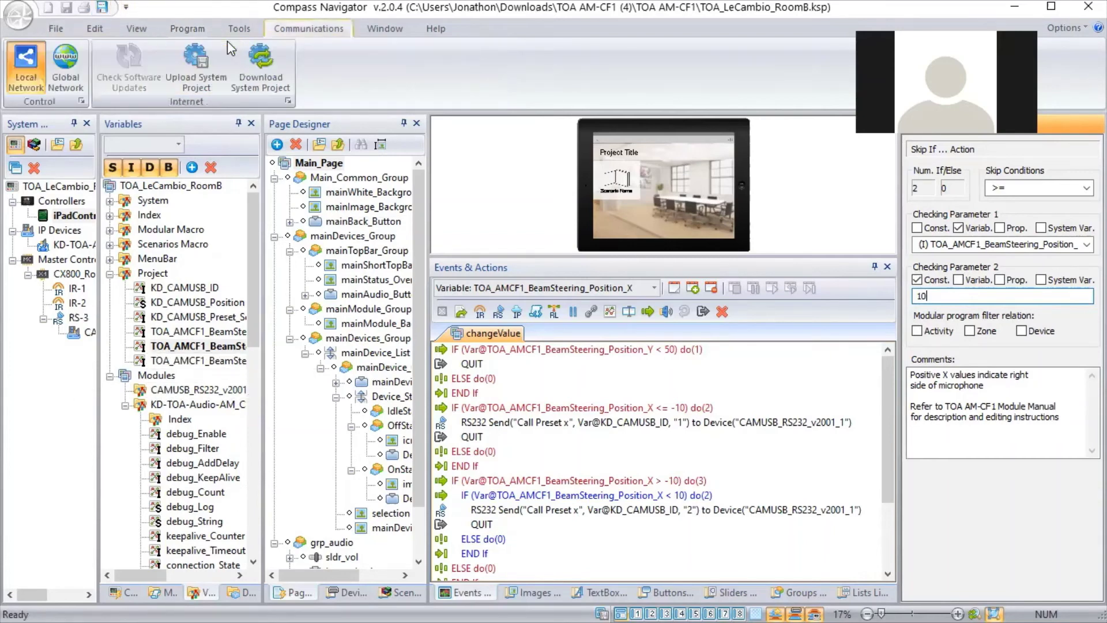
{"action": "left_click", "coordinate": [196, 63]}
{"action": "left_click", "coordinate": [462, 341]}
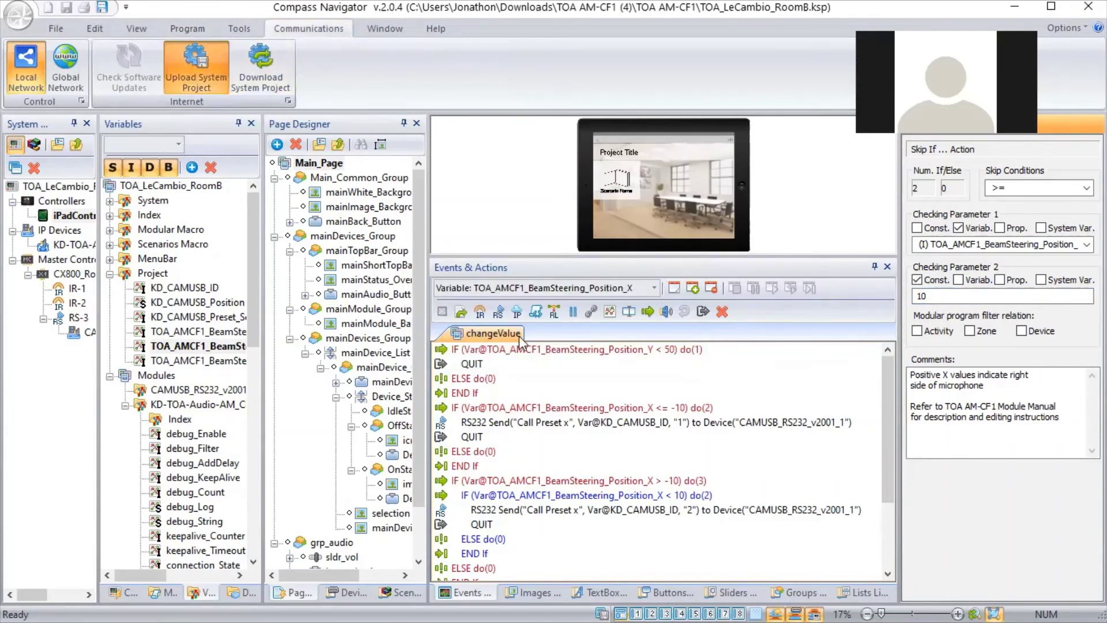
{"action": "left_click", "coordinate": [604, 396]}
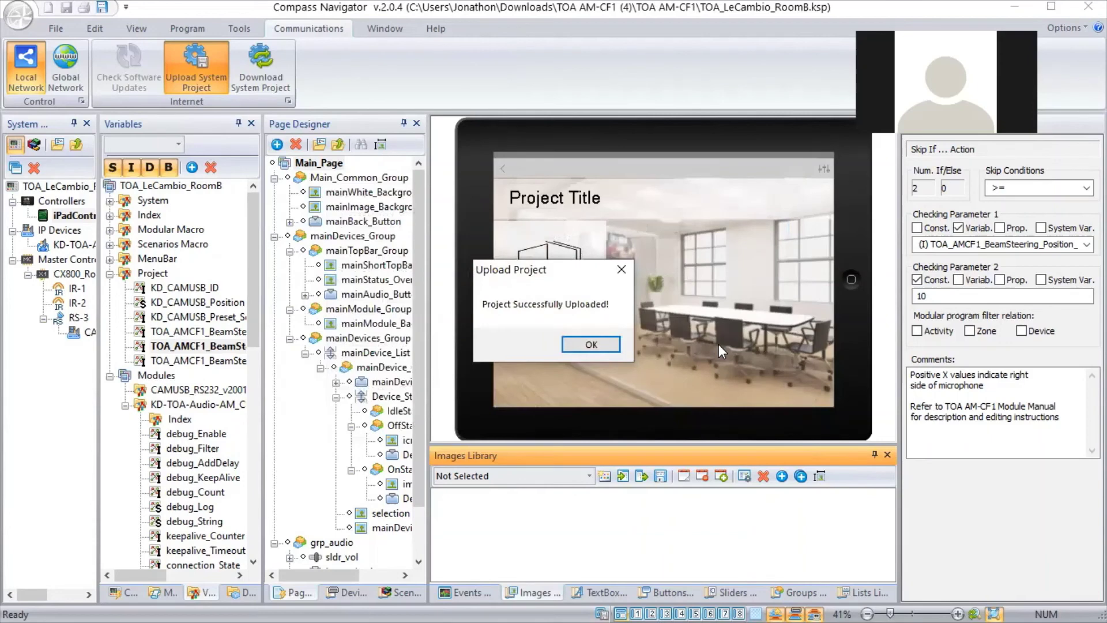
{"action": "left_click", "coordinate": [590, 346]}
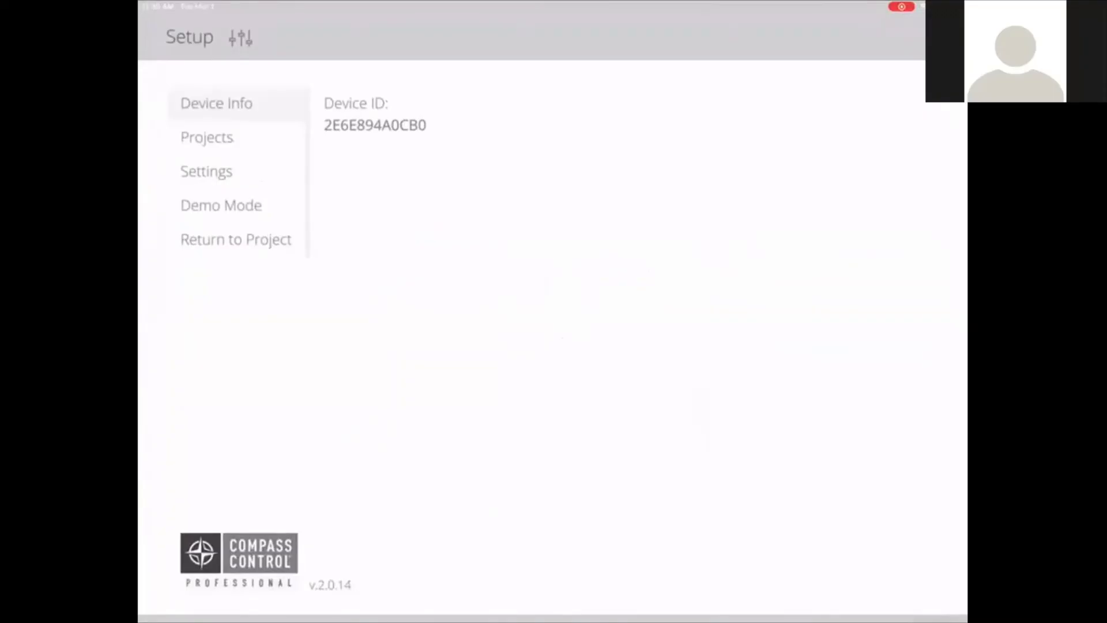
Step: Switch to the Compass Control app on the iPad, load the project from the server and start a meeting in Conference Room B
{"action": "left_click", "coordinate": [207, 137]}
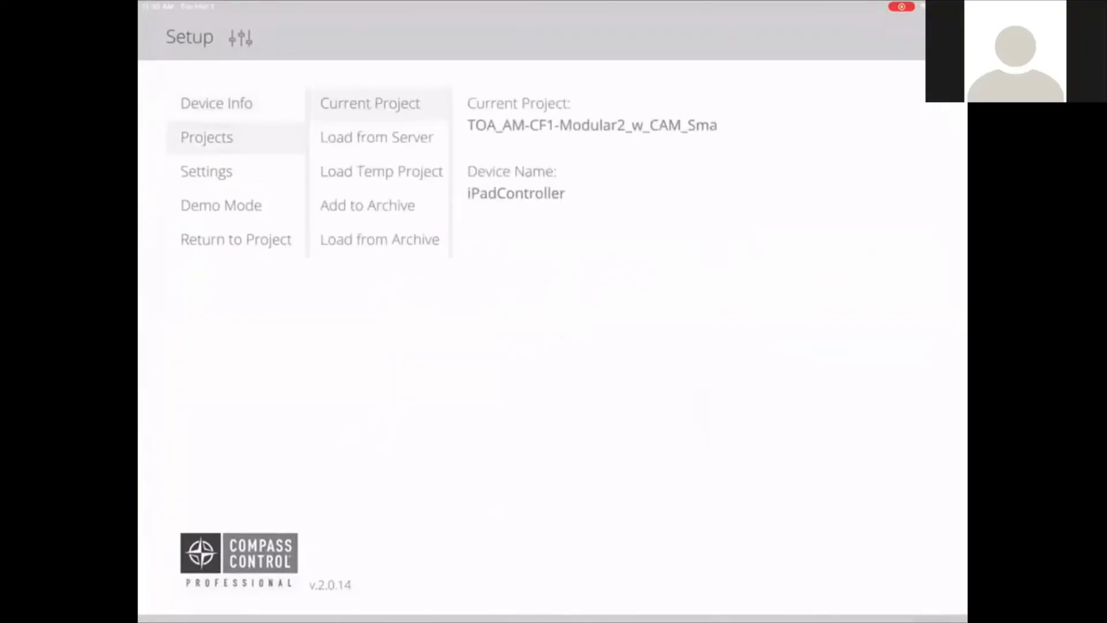
{"action": "left_click", "coordinate": [377, 137]}
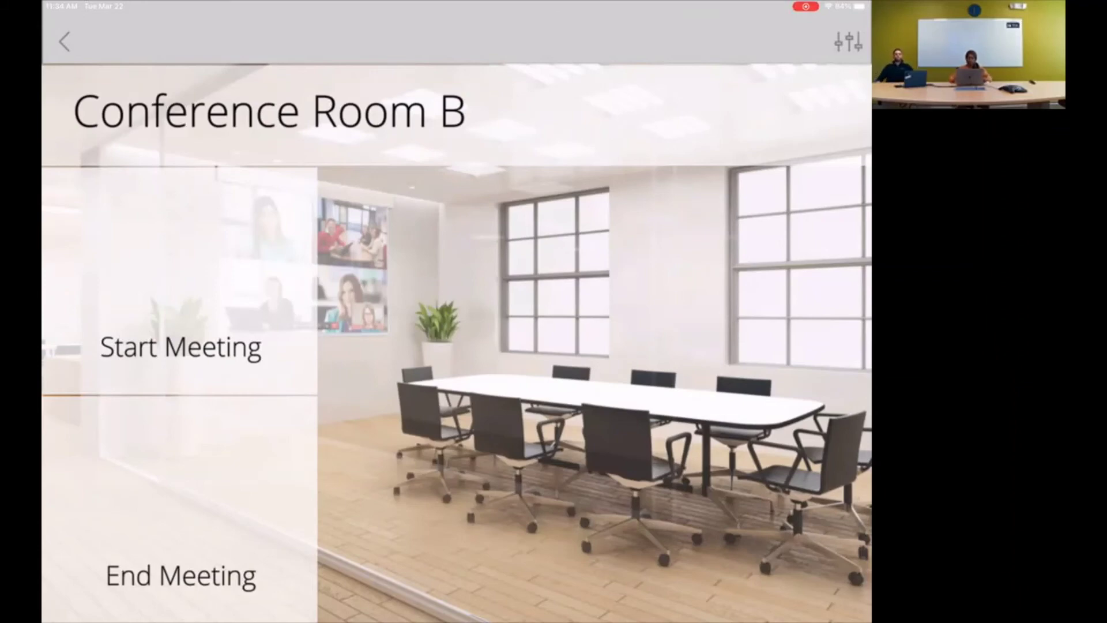
{"action": "left_click", "coordinate": [181, 346]}
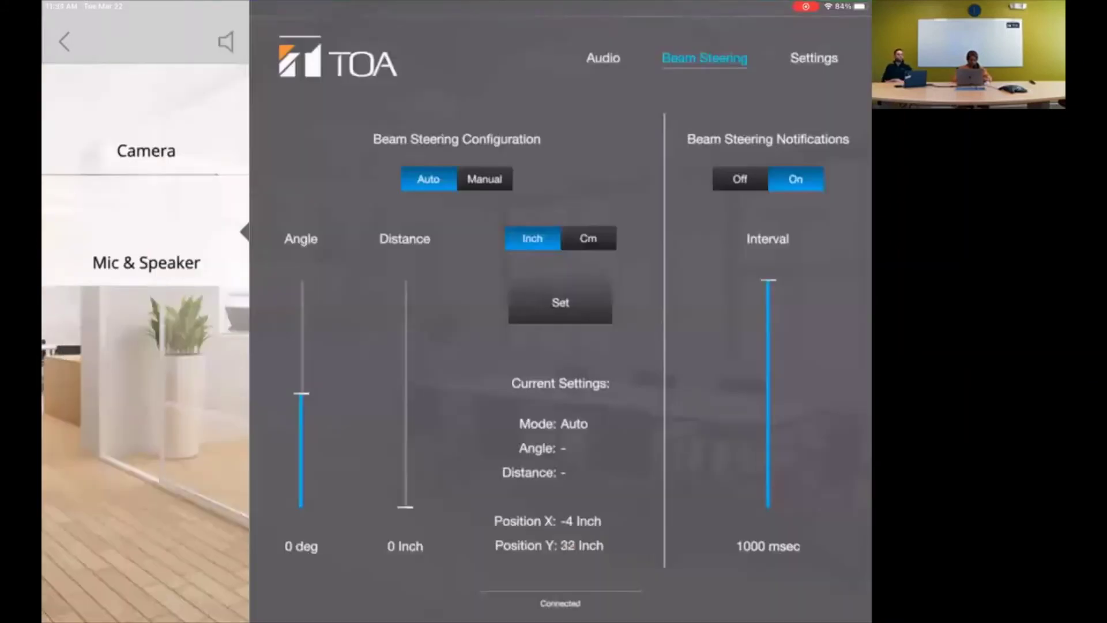